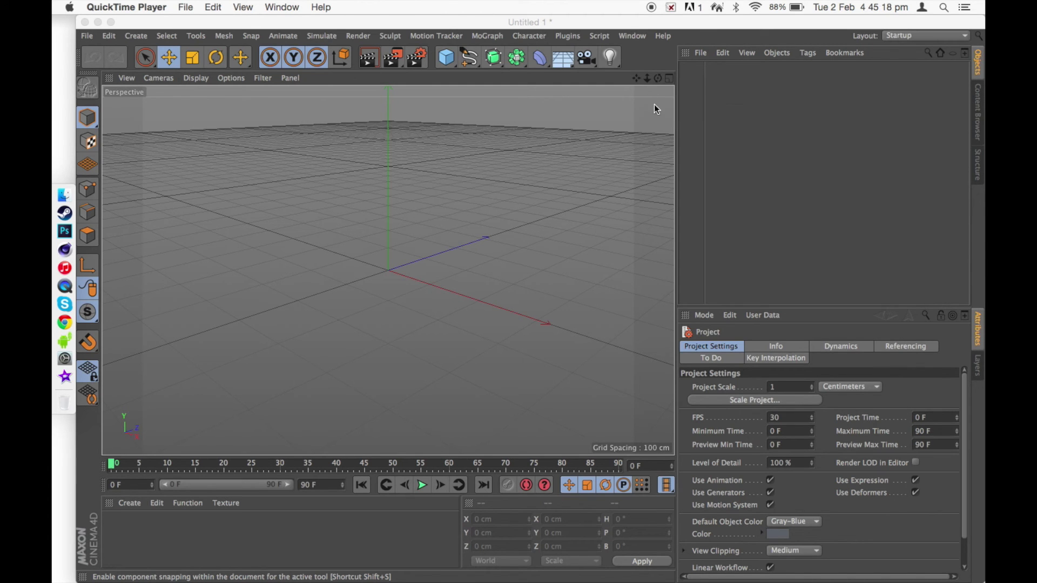
- Practise orbiting, zooming and panning the perspective view around the world origin
mouse_move(657, 79)
mouse_down()
mouse_move(656, 200)
mouse_move(653, 85)
mouse_up()
drag(387, 270, 658, 82)
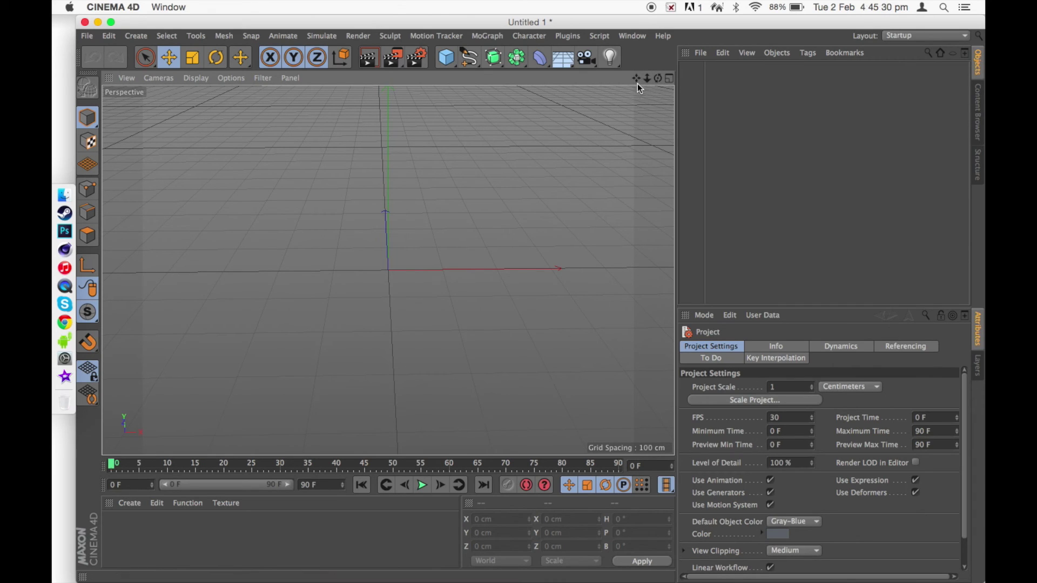
drag(658, 79, 387, 270)
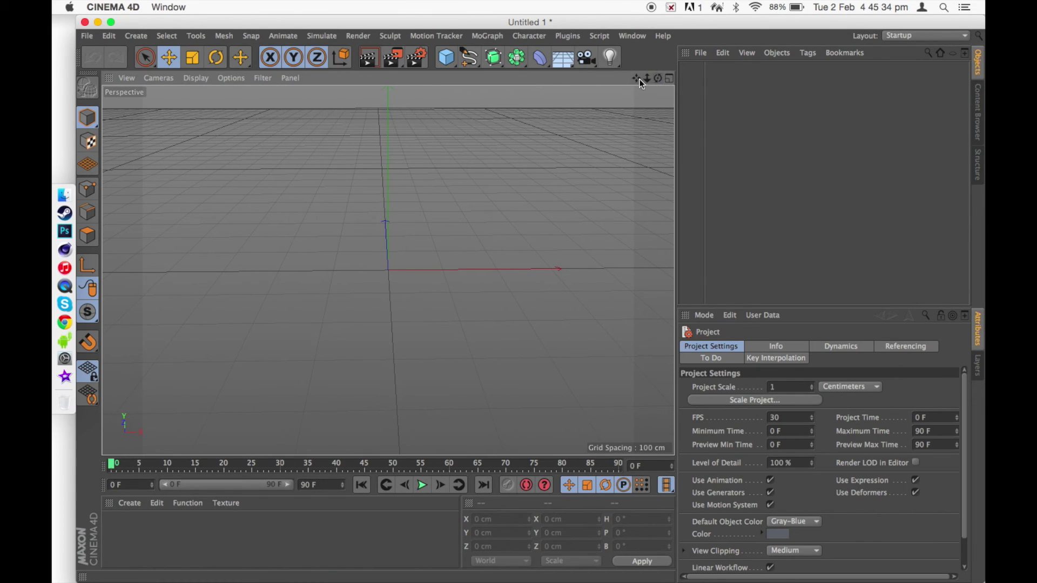
drag(388, 270, 387, 270)
drag(644, 82, 388, 271)
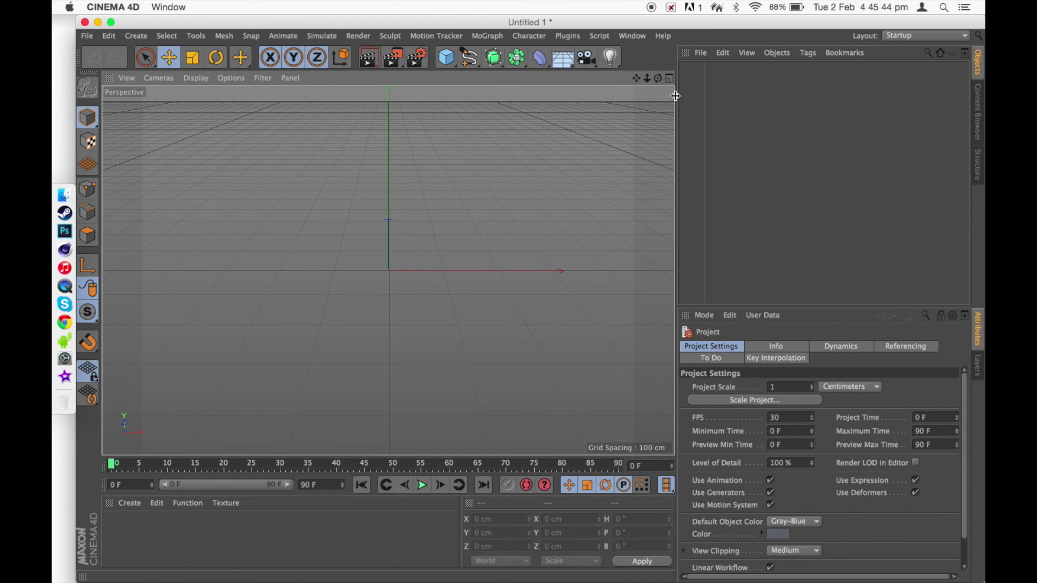
drag(658, 79, 387, 270)
scroll(387, 270, down, 10)
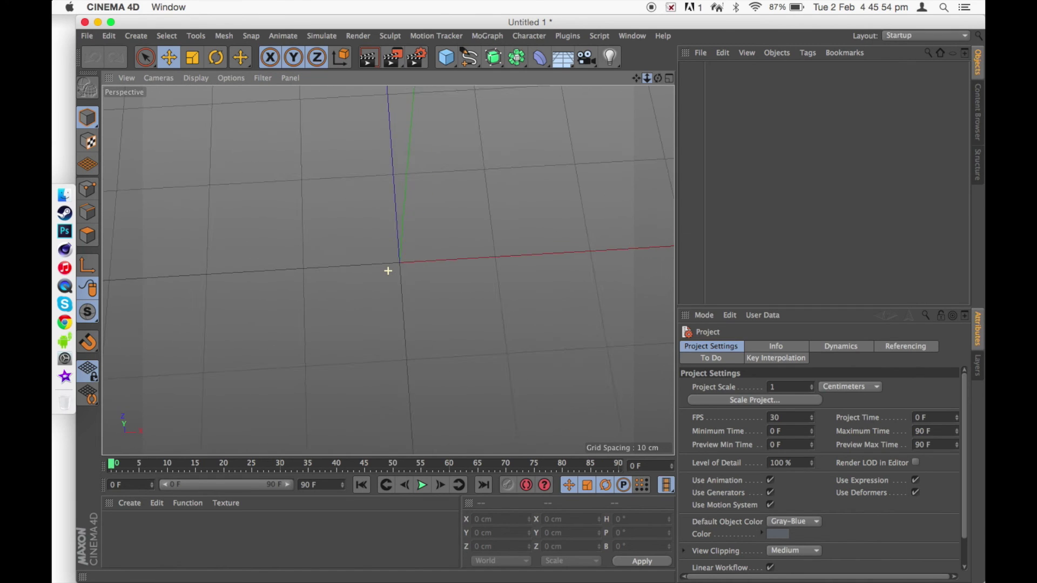
drag(636, 80, 653, 80)
alt+drag(388, 270, 388, 270)
drag(647, 80, 636, 81)
alt+drag(387, 271, 388, 270)
drag(638, 77, 387, 270)
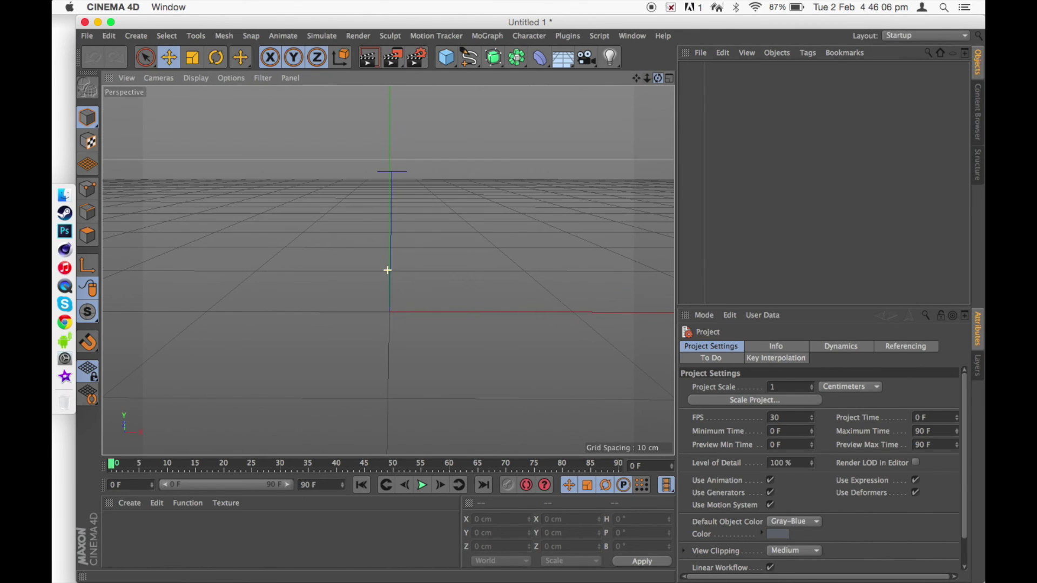
- Show the four-view layout briefly, restore the full perspective view, and level it to face the XY plane
click(669, 80)
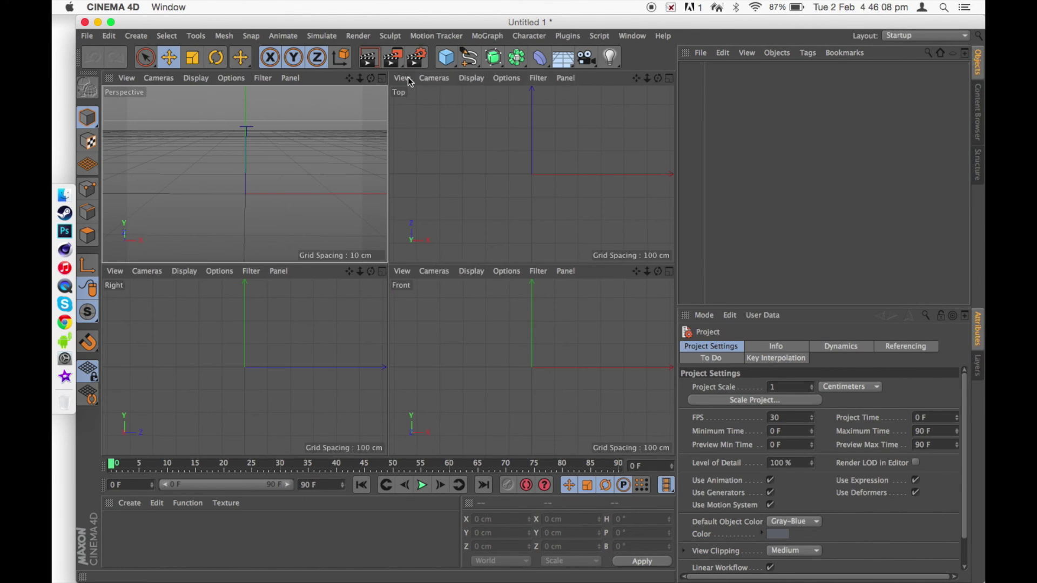
click(382, 78)
drag(636, 78, 388, 270)
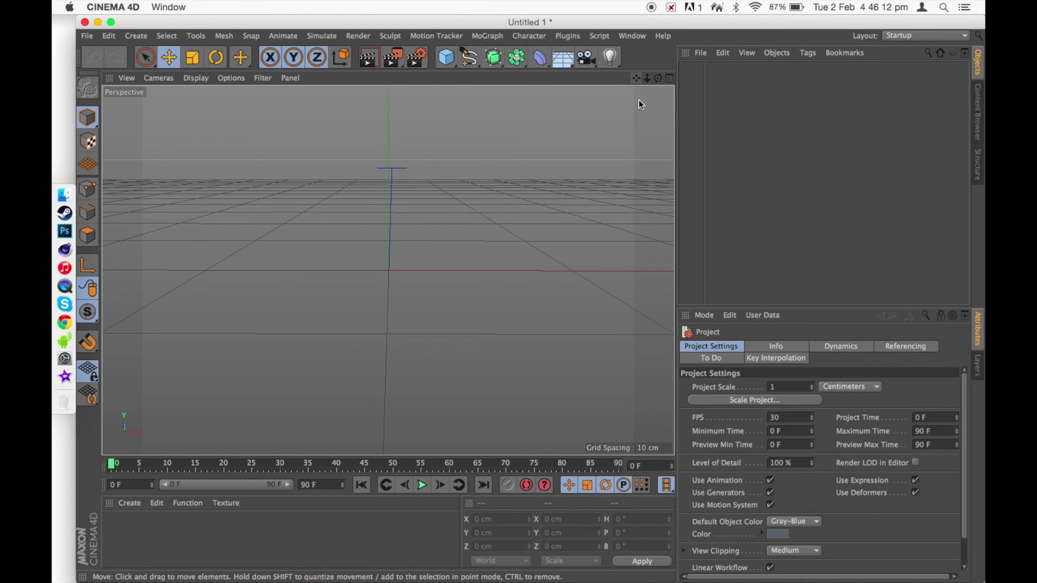
drag(657, 79, 387, 270)
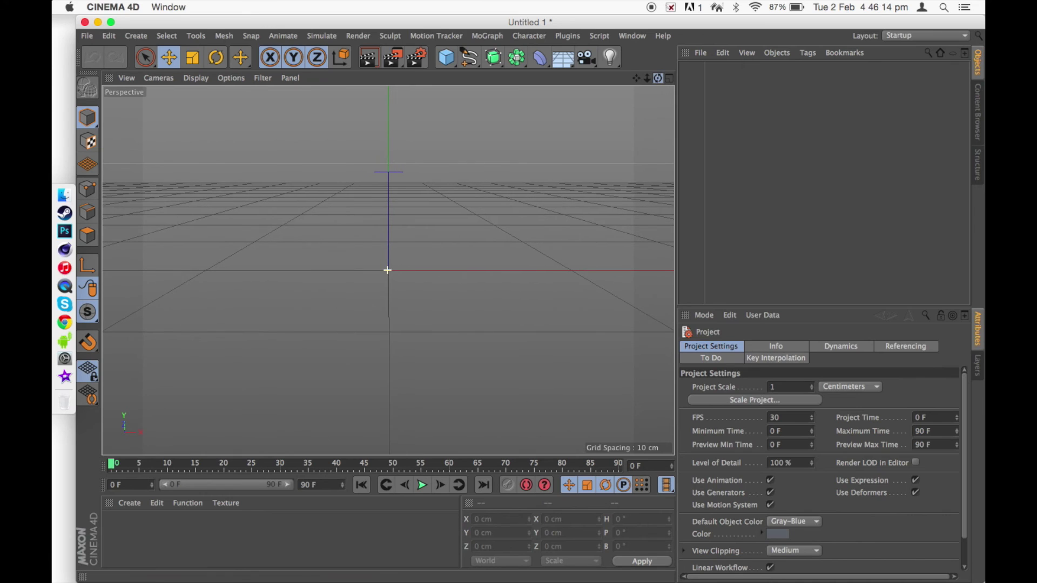
drag(639, 80, 388, 270)
- Draw a closed triangular Linear spline in the Front view with corners at about (0, 100), (0, 300) and (200, 300) cm
click(469, 57)
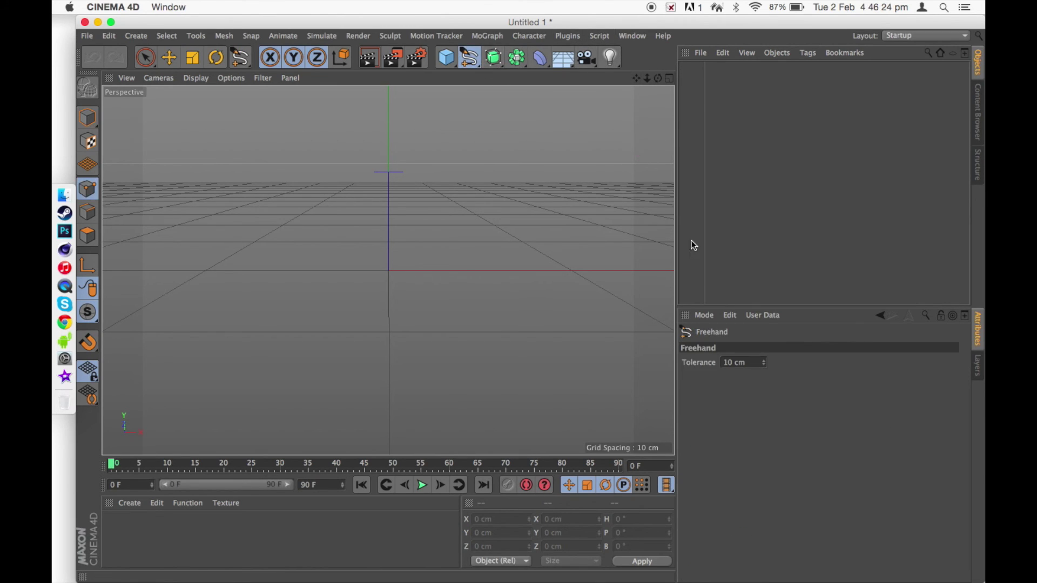
click(469, 57)
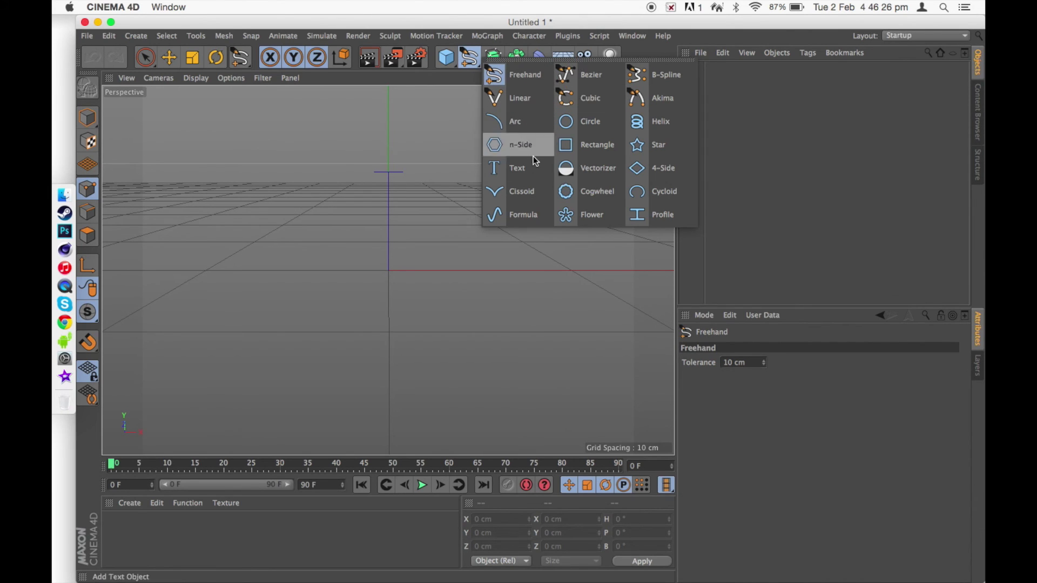
click(476, 61)
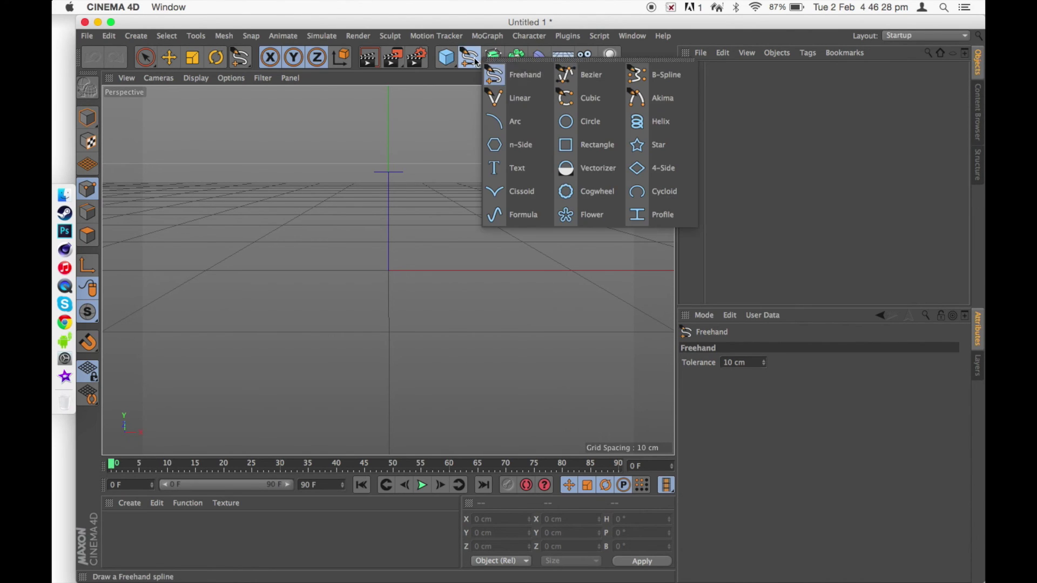
click(539, 102)
click(664, 80)
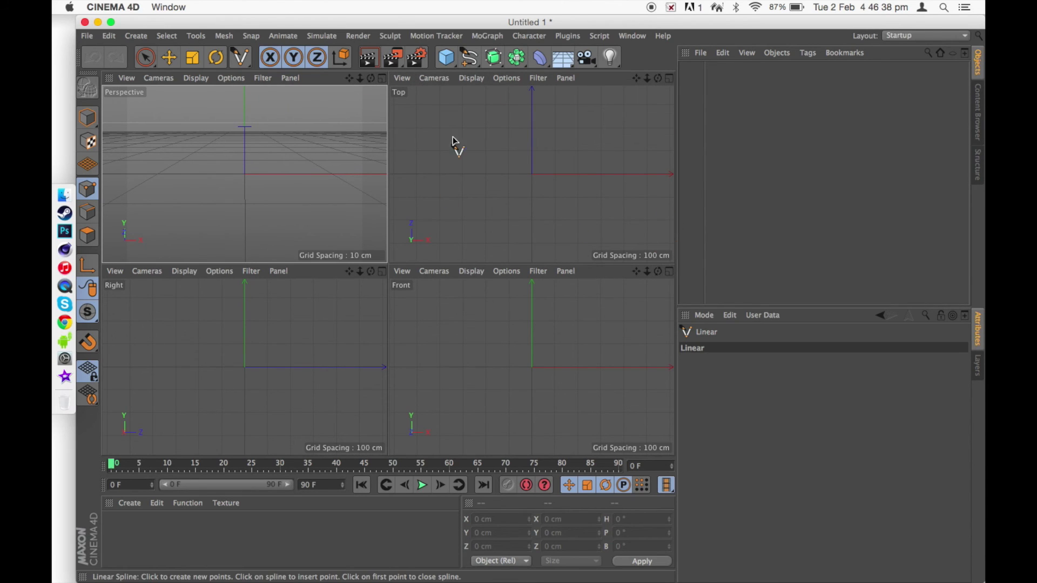
click(670, 272)
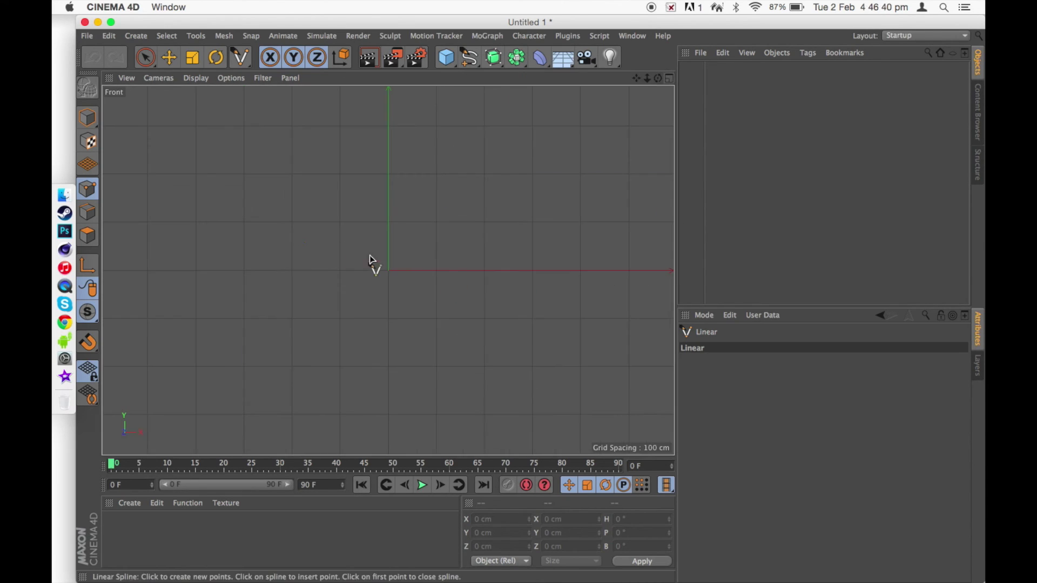
drag(636, 78, 635, 135)
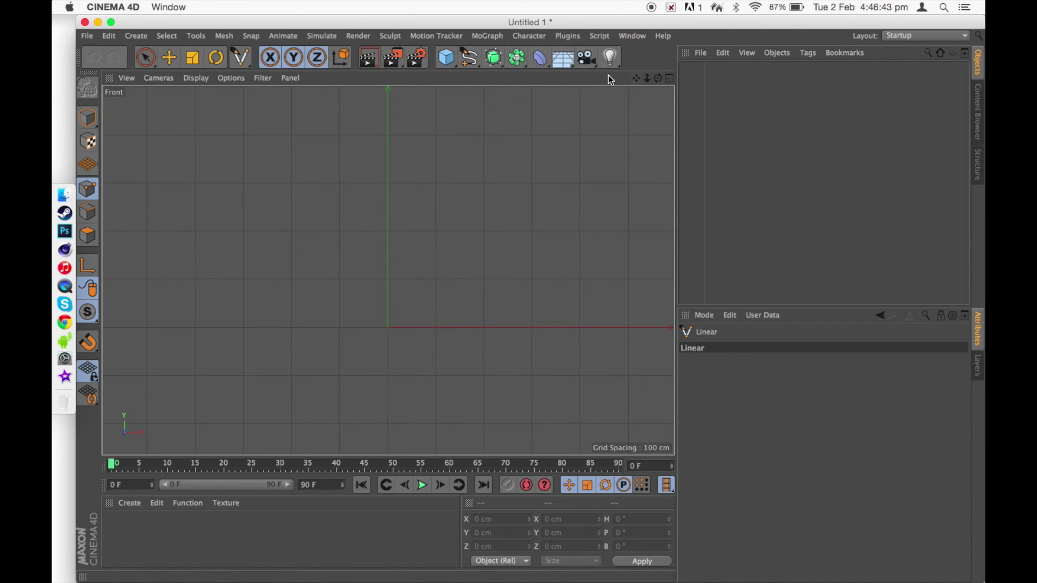
click(470, 57)
click(518, 102)
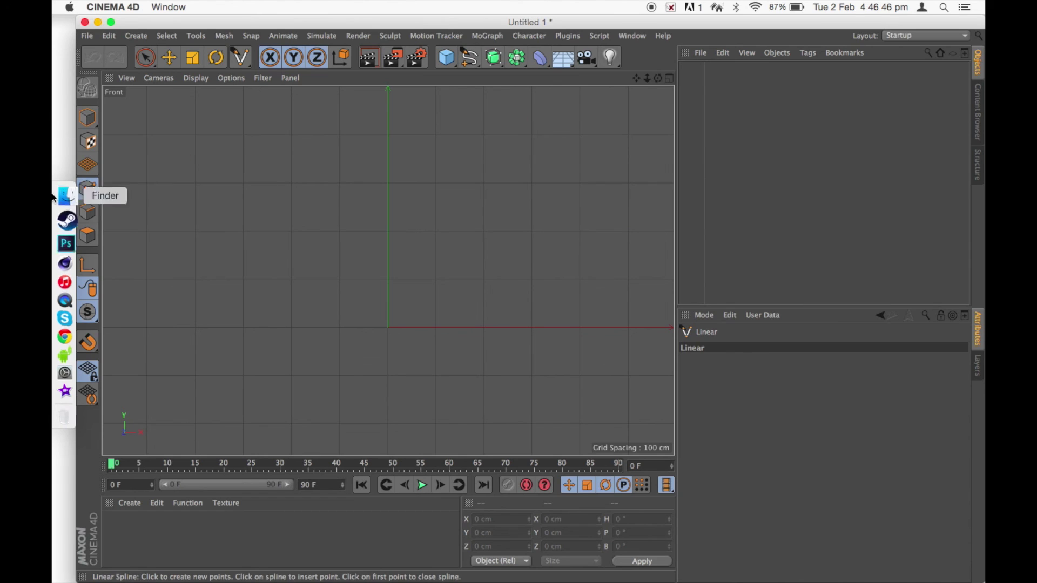
click(388, 280)
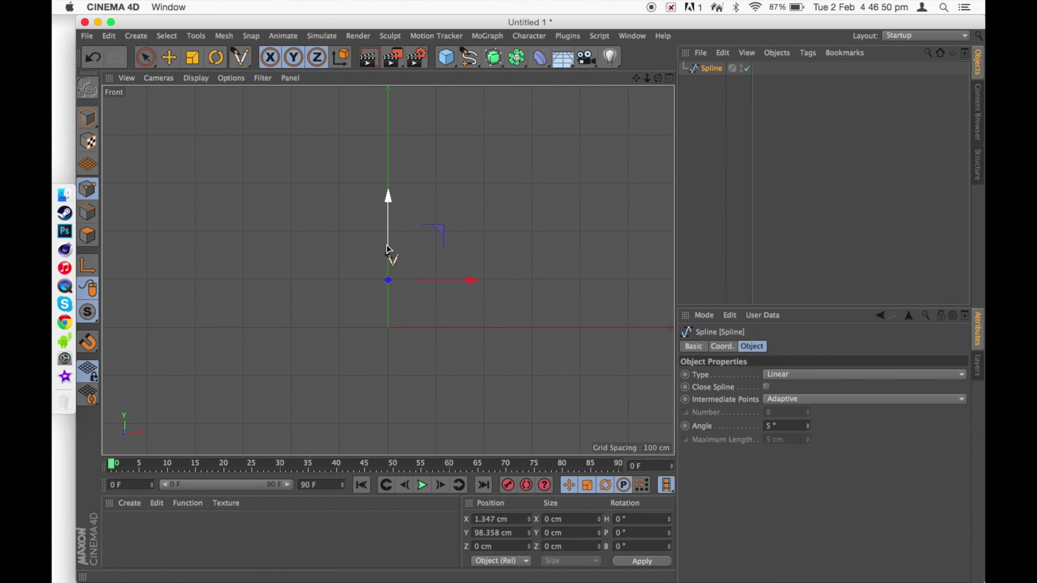
click(388, 184)
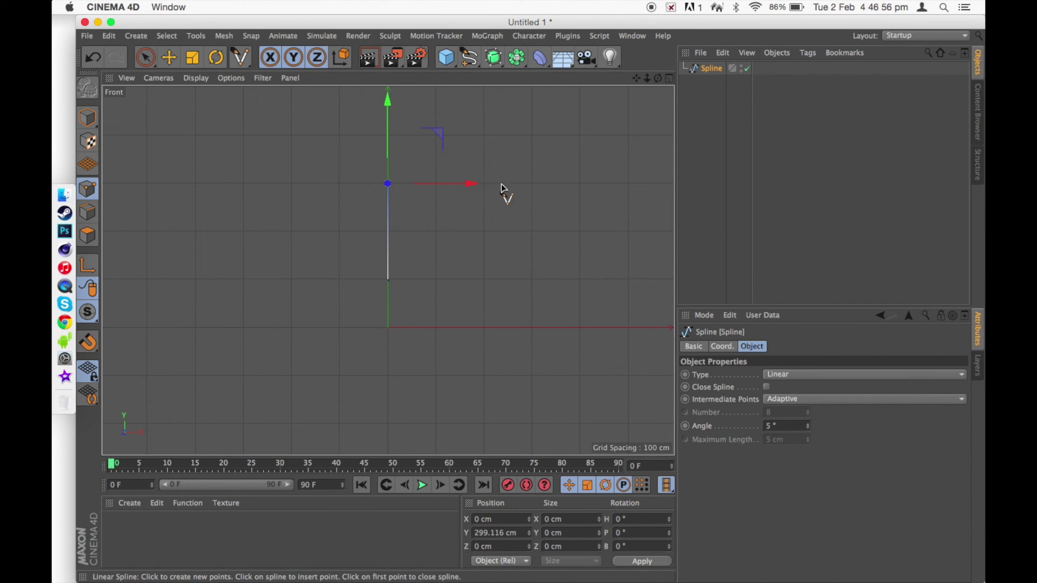
click(485, 185)
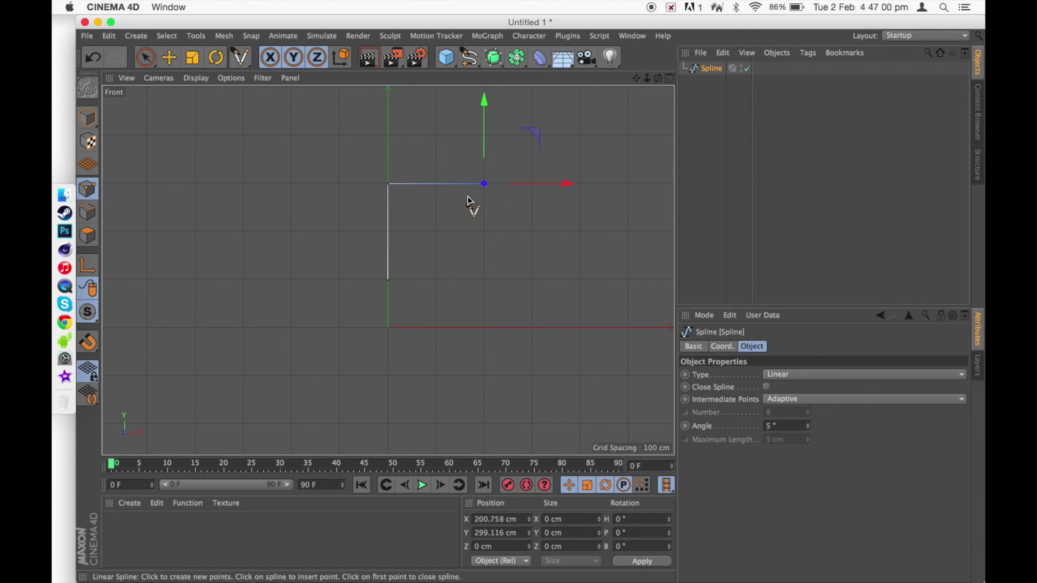
click(389, 280)
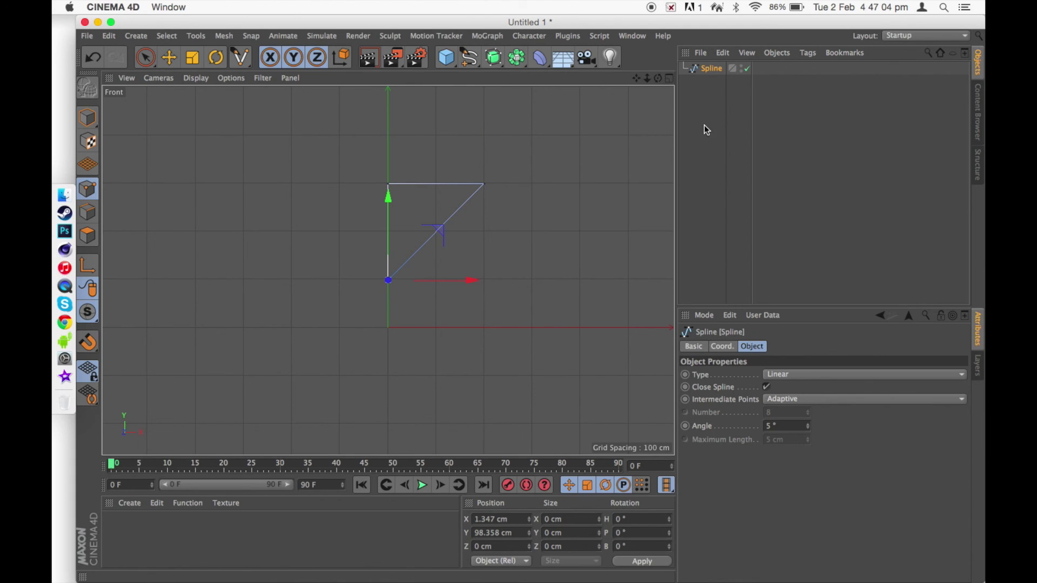
- Draw a second, separate closed triangular Linear spline with corners at about (300, 300), (100, 100) and (300, 100) cm
click(713, 100)
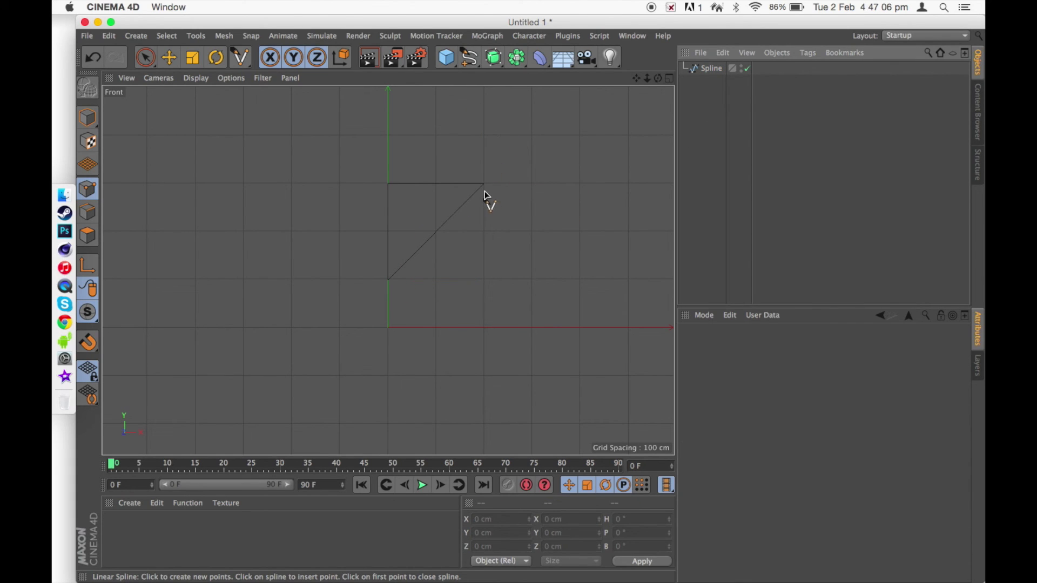
click(533, 184)
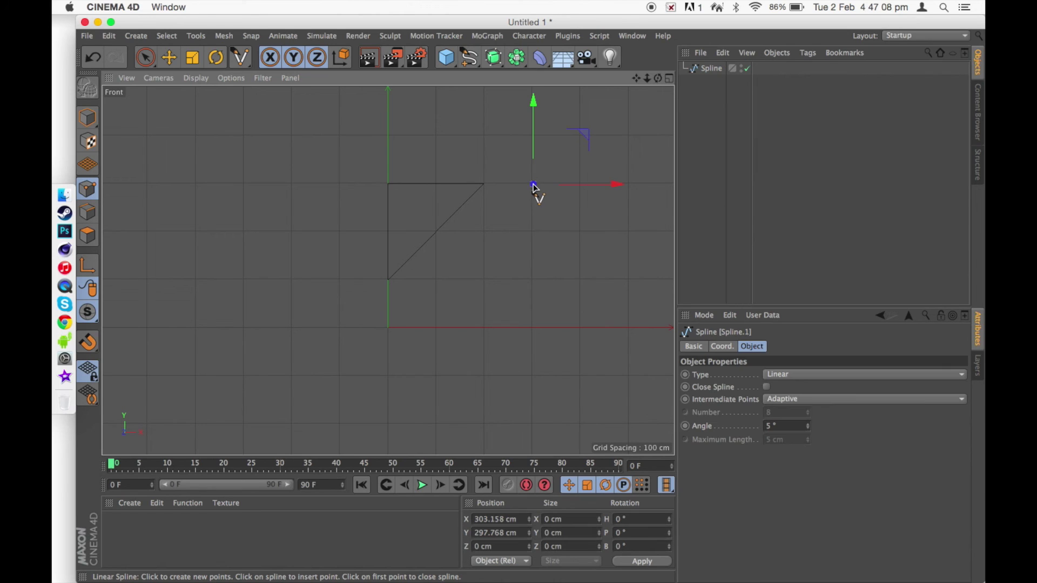
click(436, 280)
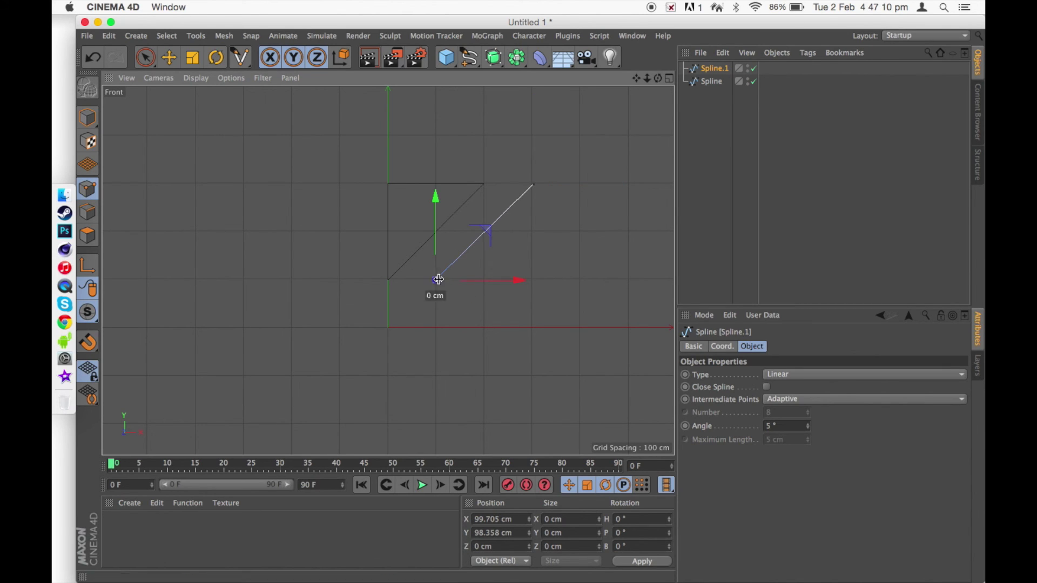
click(531, 281)
click(534, 185)
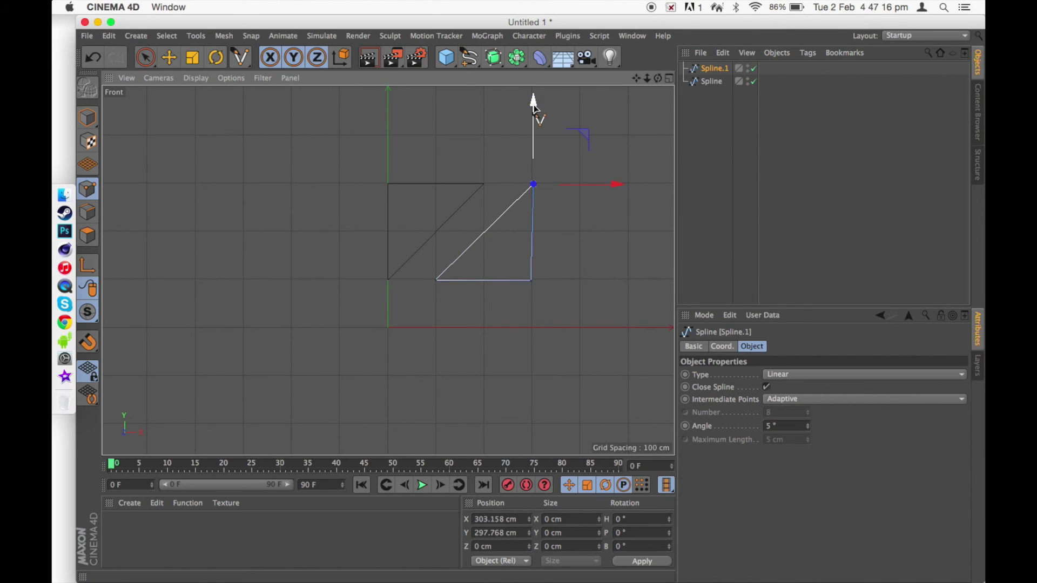
- Move the second triangle's upper corner point to X about 299 cm to straighten its vertical edge, and deselect the spline
click(169, 58)
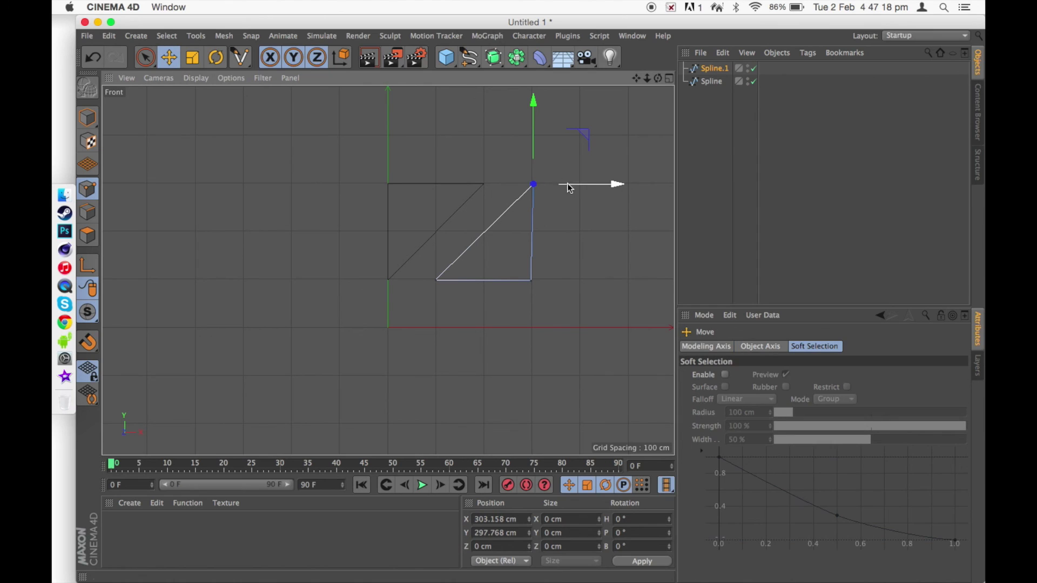
drag(593, 189, 590, 189)
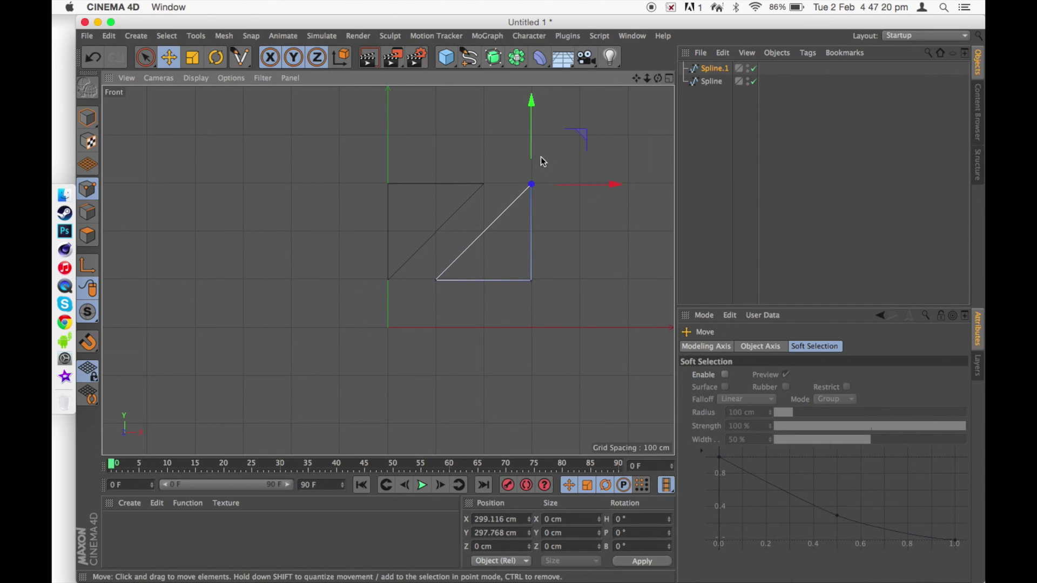
drag(532, 154, 562, 183)
click(742, 197)
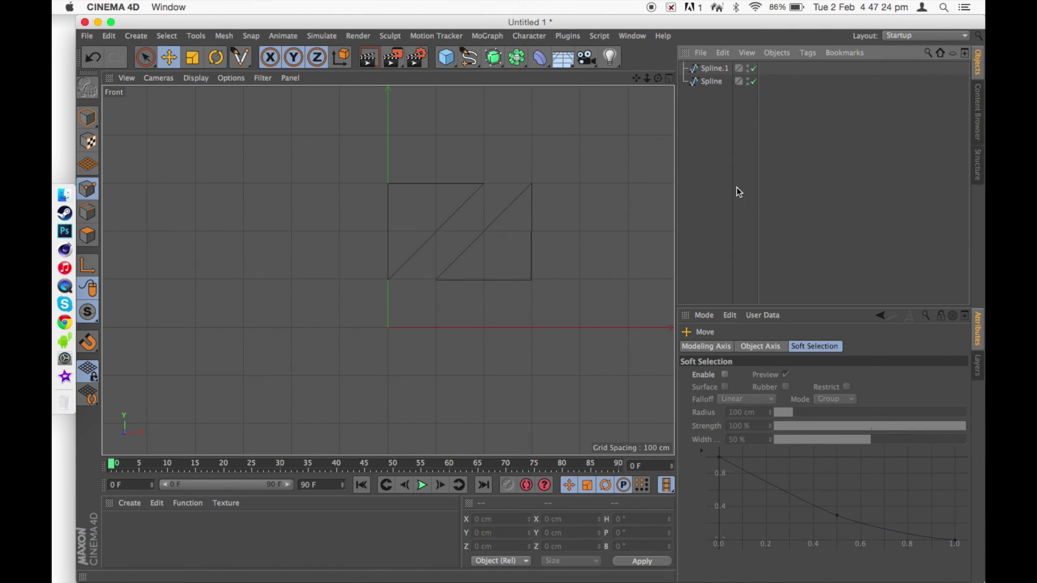
- Return to the four-view layout, add an Extrude object, and duplicate it
click(670, 79)
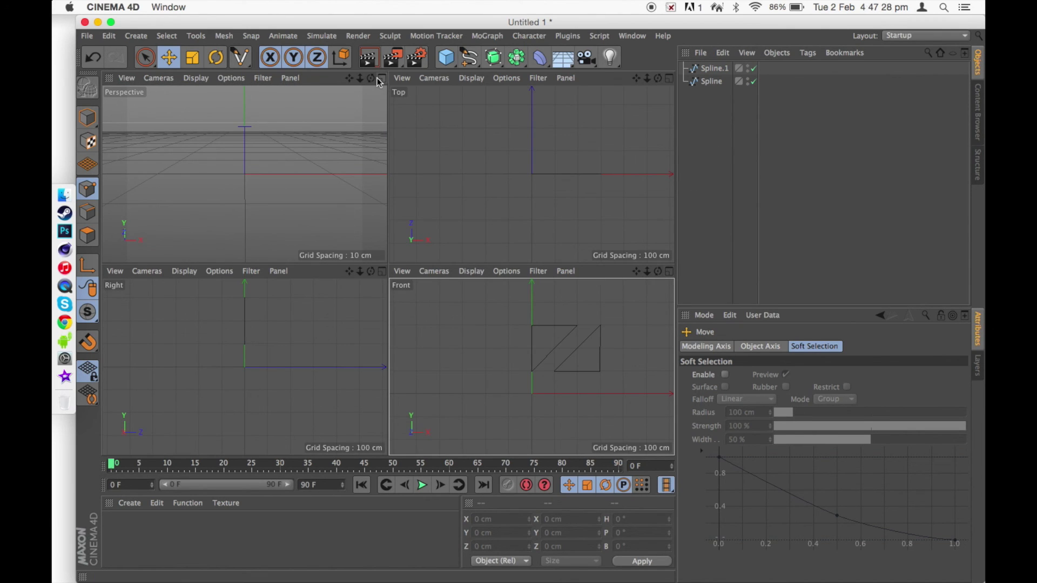
click(382, 78)
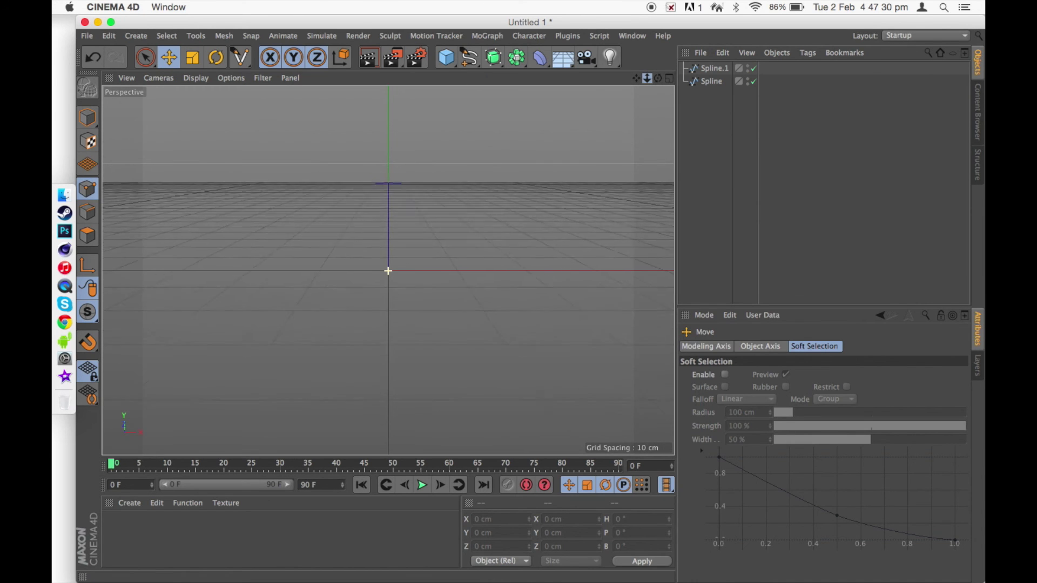
click(669, 80)
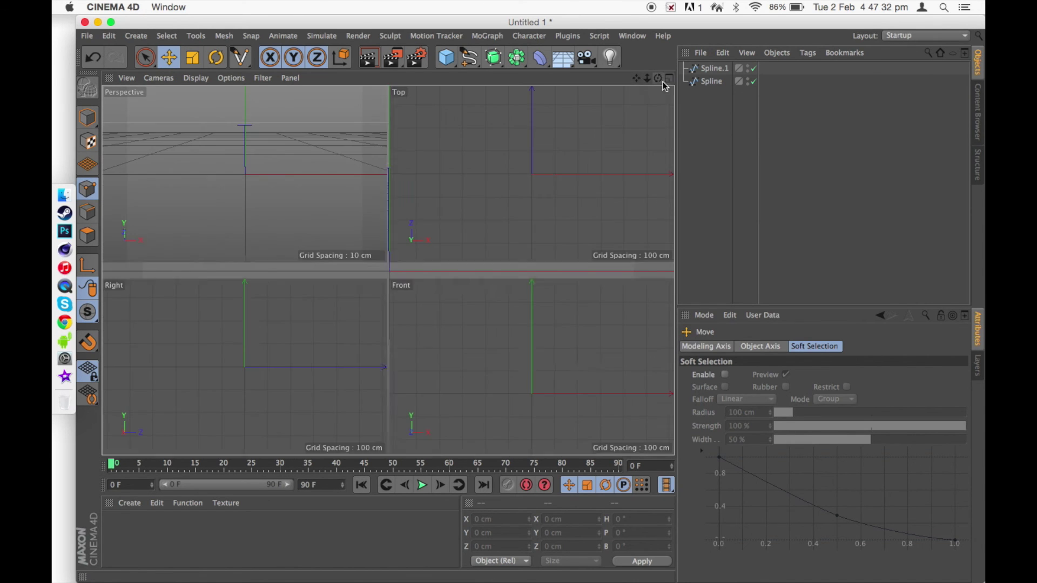
drag(494, 56, 669, 73)
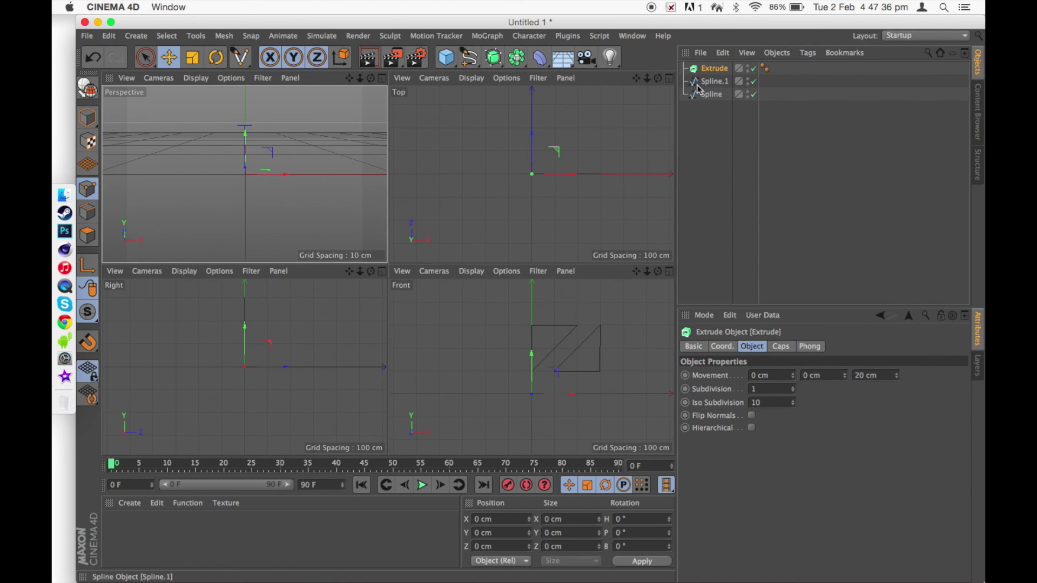
key(super+c)
key(super+v)
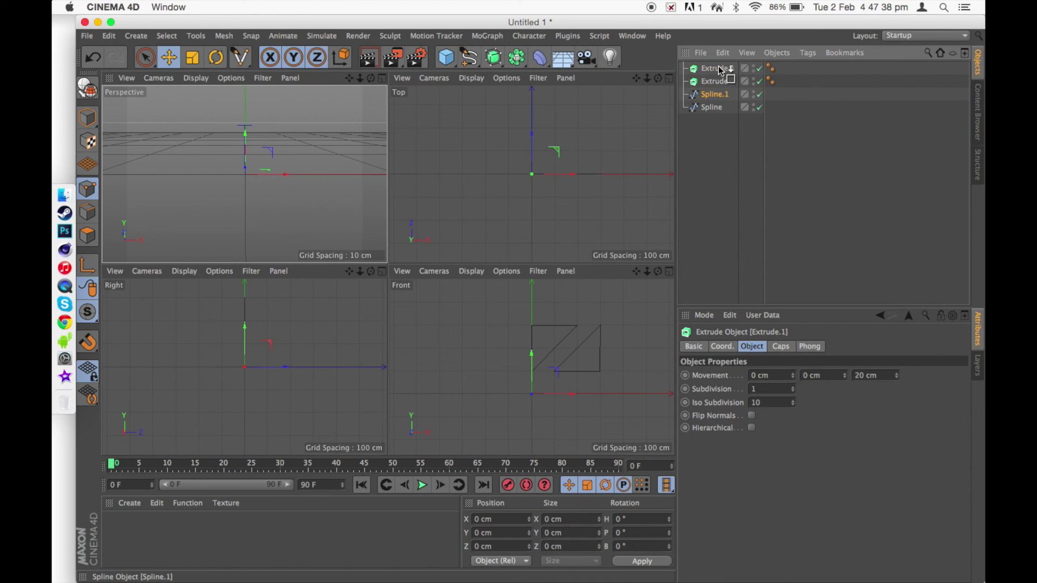
- Nest Spline.1 under Extrude.1 and Spline under Extrude, and collapse both hierarchies
drag(719, 67, 718, 68)
mouse_move(713, 105)
mouse_down()
mouse_move(716, 95)
mouse_move(706, 96)
mouse_up()
click(683, 94)
click(697, 95)
click(684, 69)
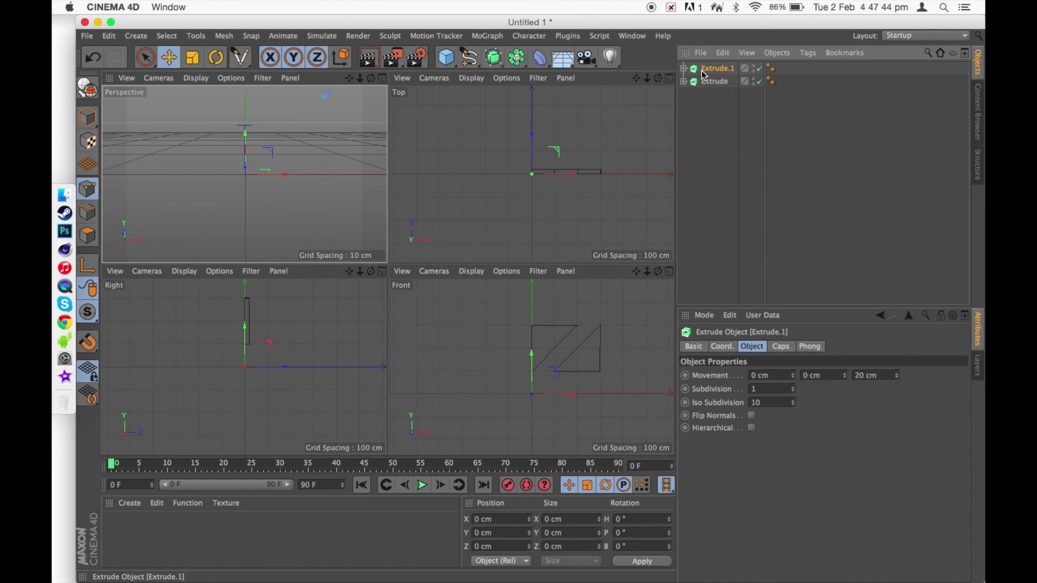
- Select both Extrude objects and move them together down the Y axis by about one 100 cm grid square
shift+click(691, 82)
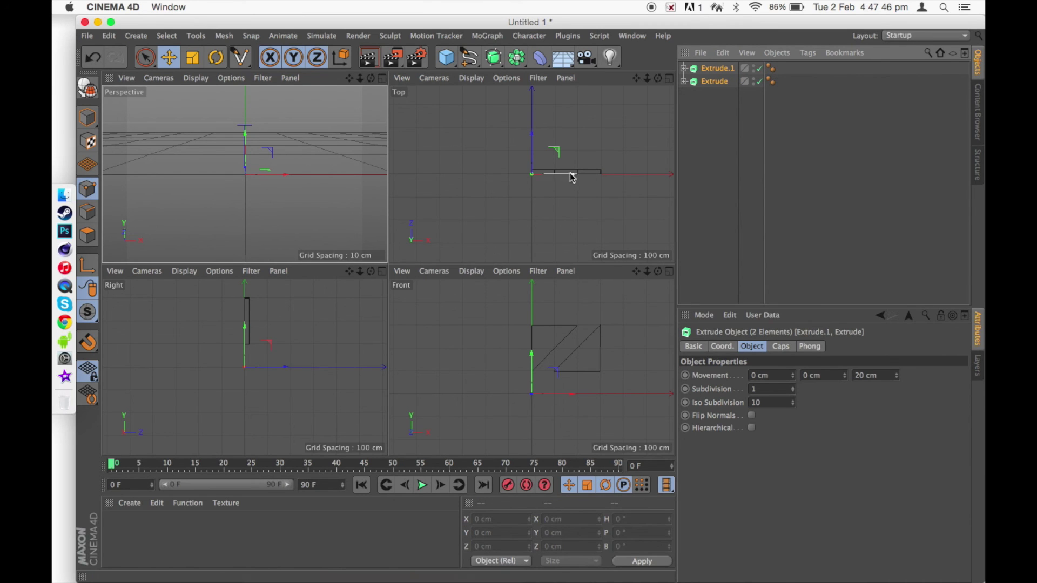
click(532, 175)
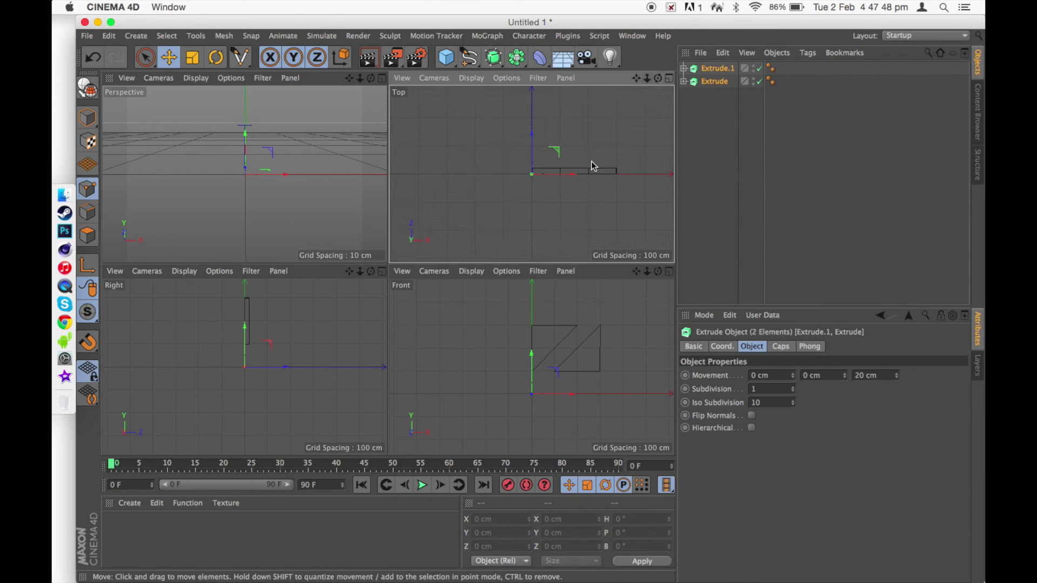
drag(572, 174, 575, 174)
key(super+z)
drag(241, 321, 242, 350)
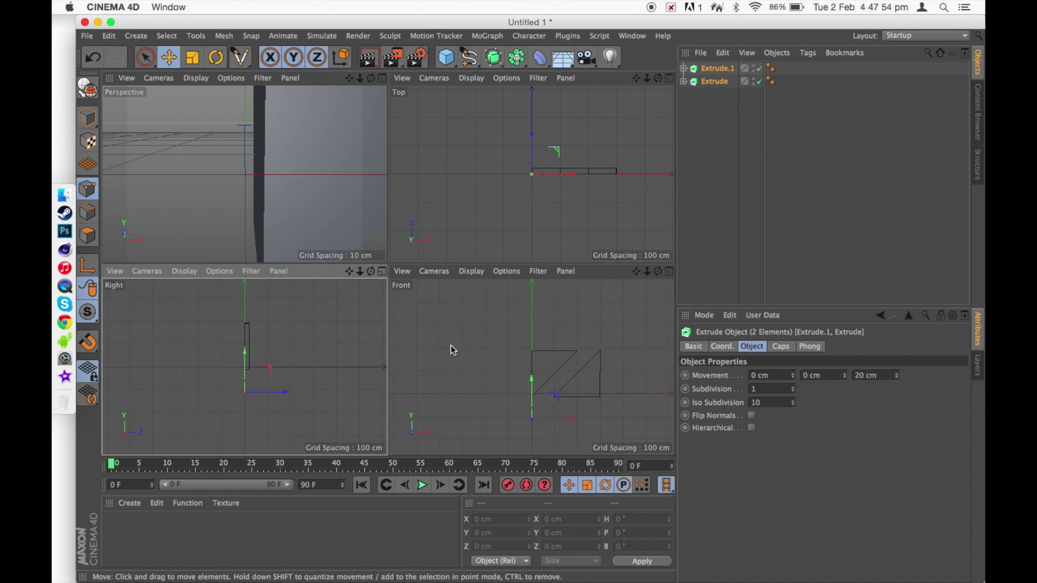
- Move both Extrude objects slightly along the Z axis in the Top view, and enlarge the Perspective view
mouse_move(360, 78)
mouse_down()
mouse_move(335, 81)
mouse_move(362, 83)
mouse_up()
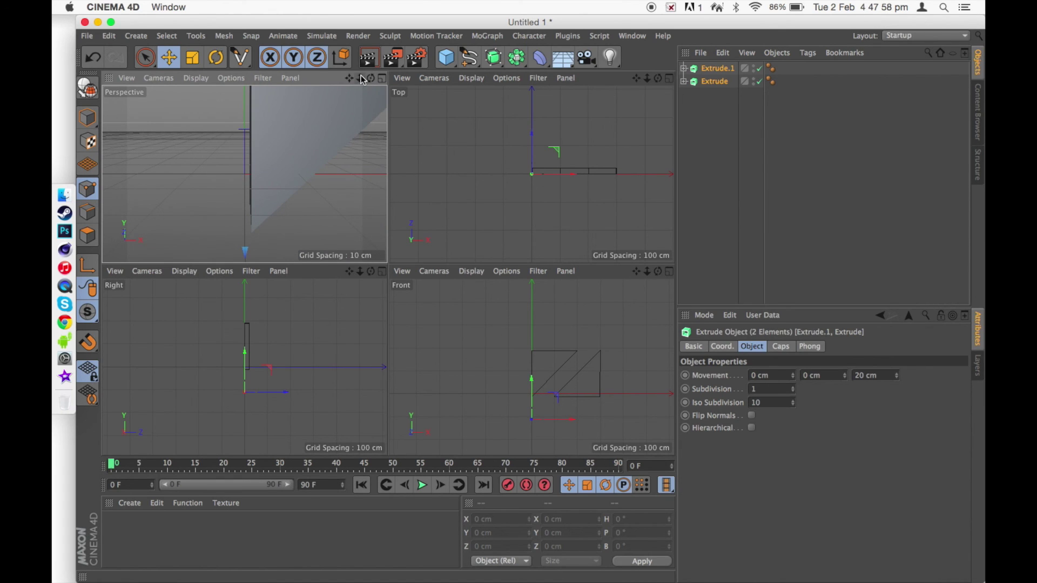
drag(532, 143, 533, 139)
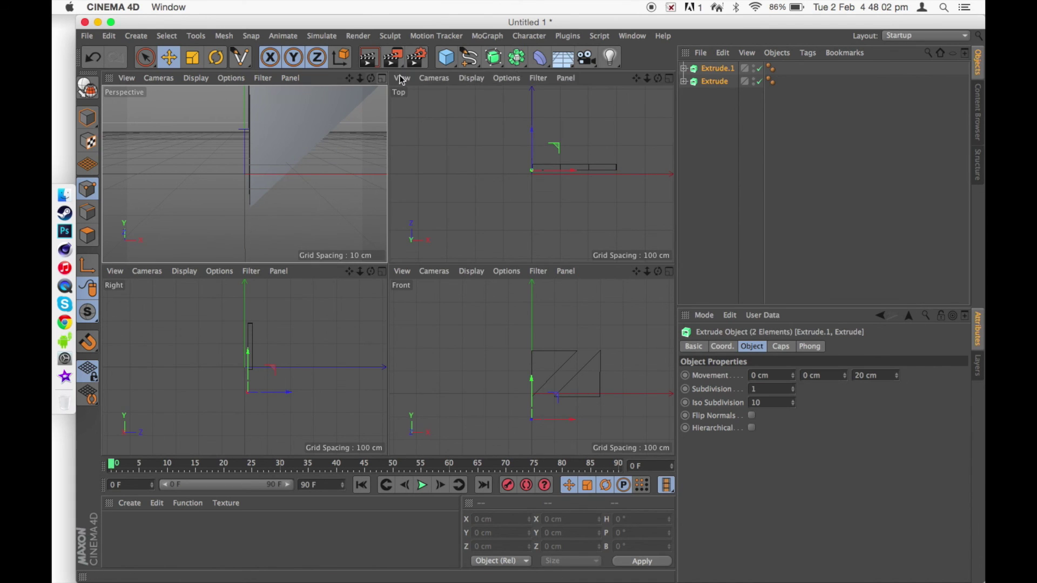
click(382, 78)
drag(650, 79, 518, 78)
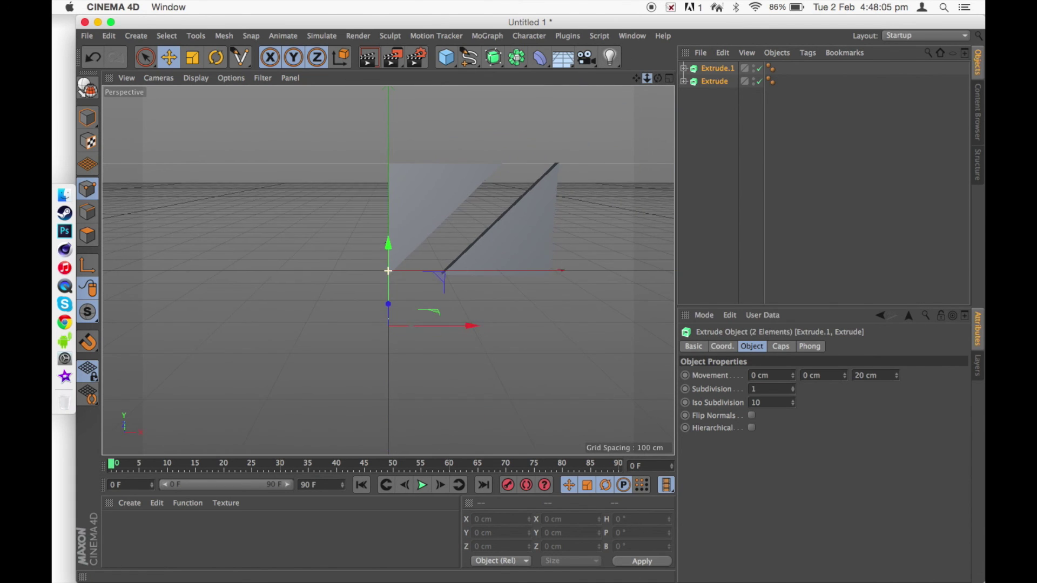
- Scale both Extrude objects down to about half their size, and move them slightly up Y and toward negative X
click(193, 57)
drag(442, 283, 413, 297)
click(169, 60)
mouse_move(388, 242)
mouse_down()
mouse_move(389, 185)
mouse_move(397, 227)
mouse_up()
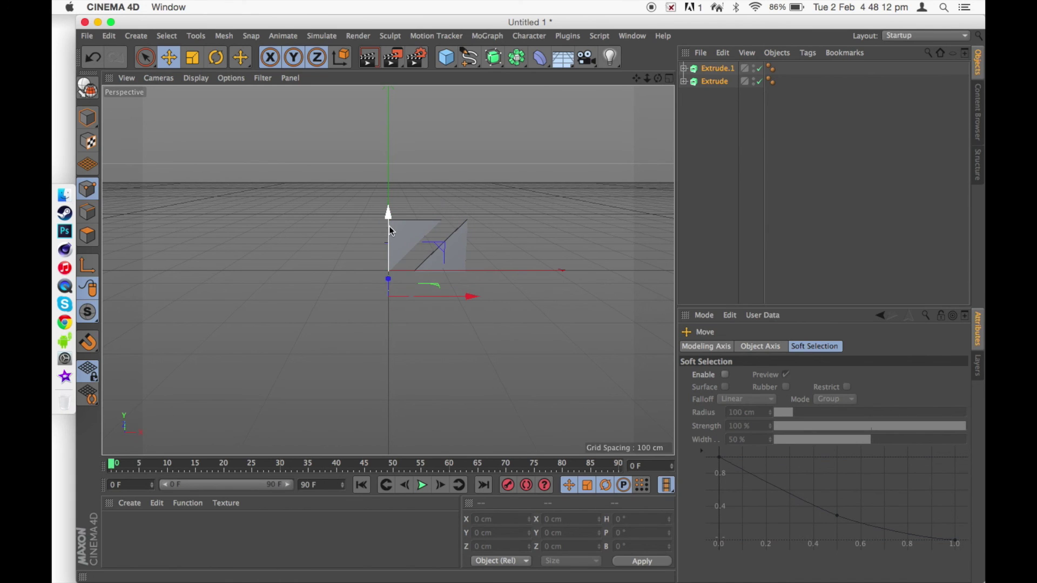
drag(469, 295, 436, 296)
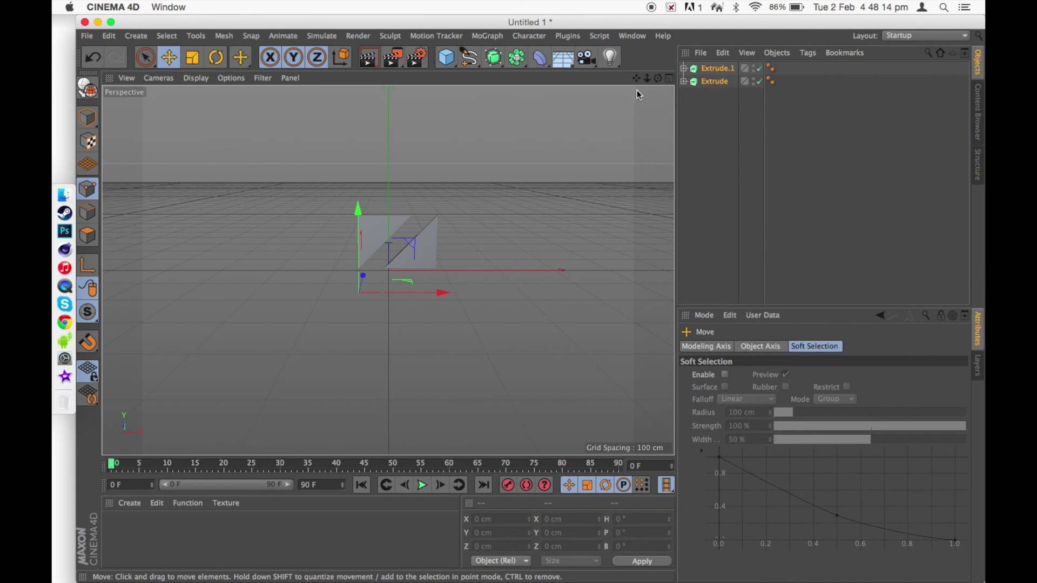
- Set the Z extrusion movement of both Extrude objects to 52.499 cm
mouse_move(646, 78)
mouse_down()
mouse_move(388, 271)
mouse_move(647, 79)
mouse_move(387, 271)
mouse_move(636, 79)
mouse_up()
click(717, 69)
shift+click(707, 82)
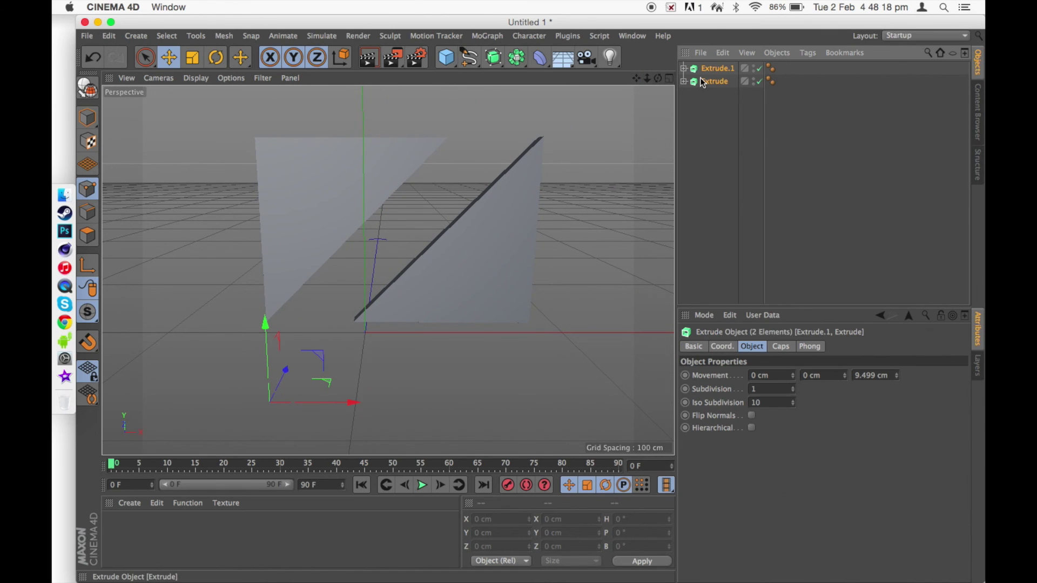
drag(897, 377, 835, 283)
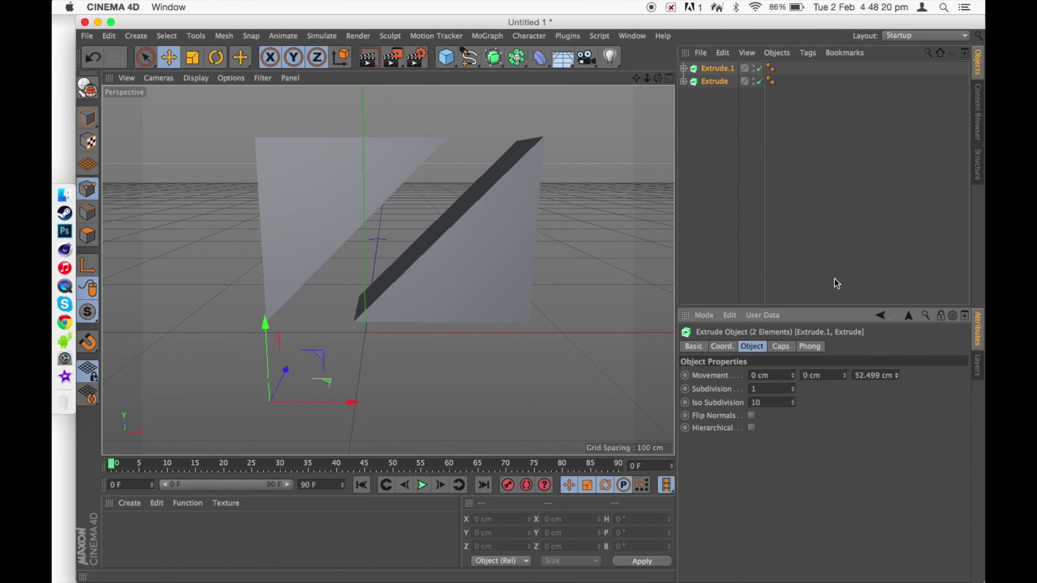
drag(657, 78, 387, 270)
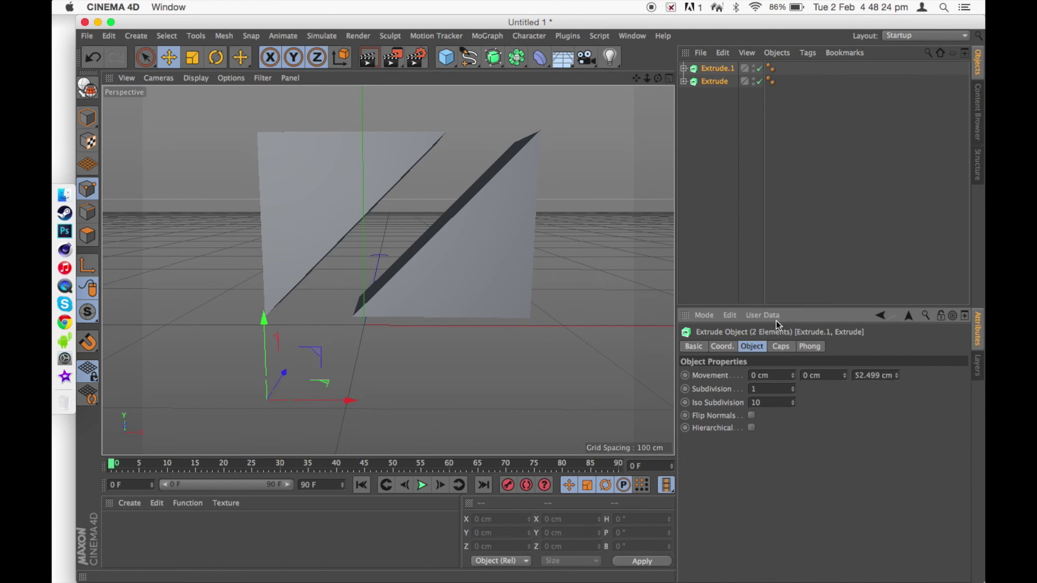
- Duplicate both Extrude objects, and set the Start and End caps of the copies to Fillet Cap
key(super+c)
key(super+v)
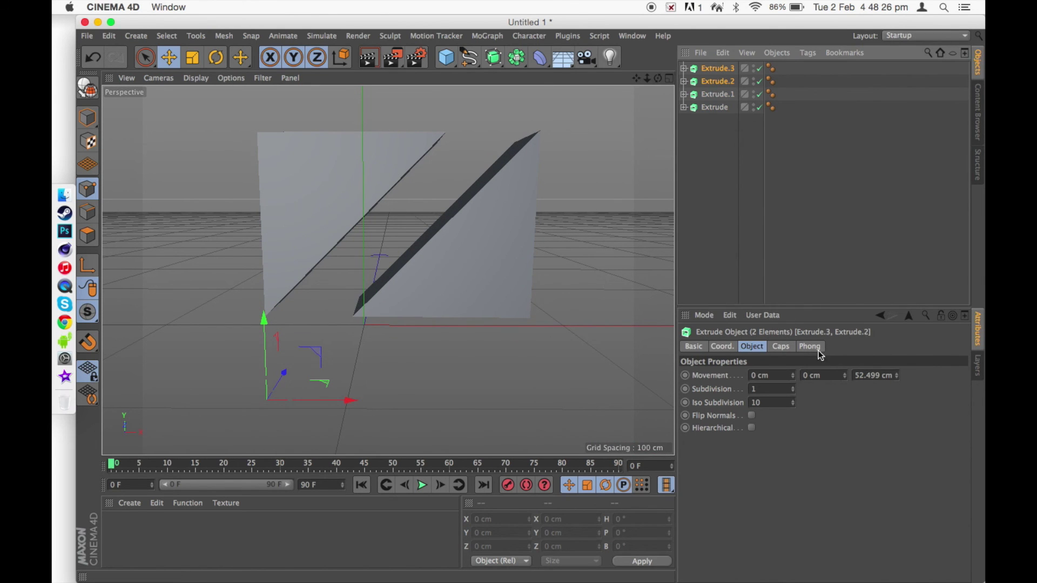
click(782, 347)
click(824, 374)
click(816, 428)
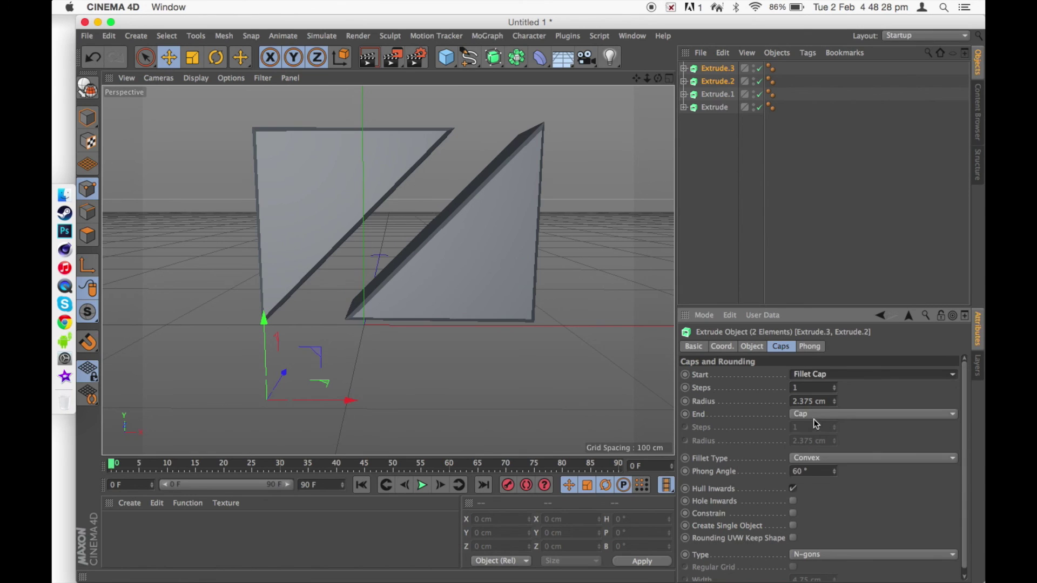
click(813, 416)
click(817, 464)
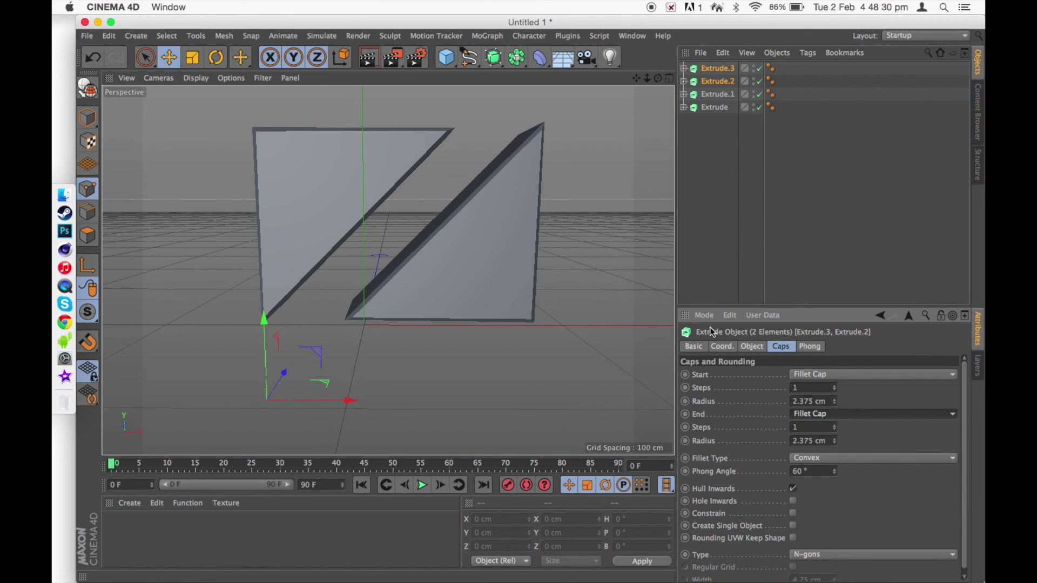
- Nudge the two filleted copies along the Z axis by about 2 cm to adjust their offset from the originals
drag(283, 372, 286, 370)
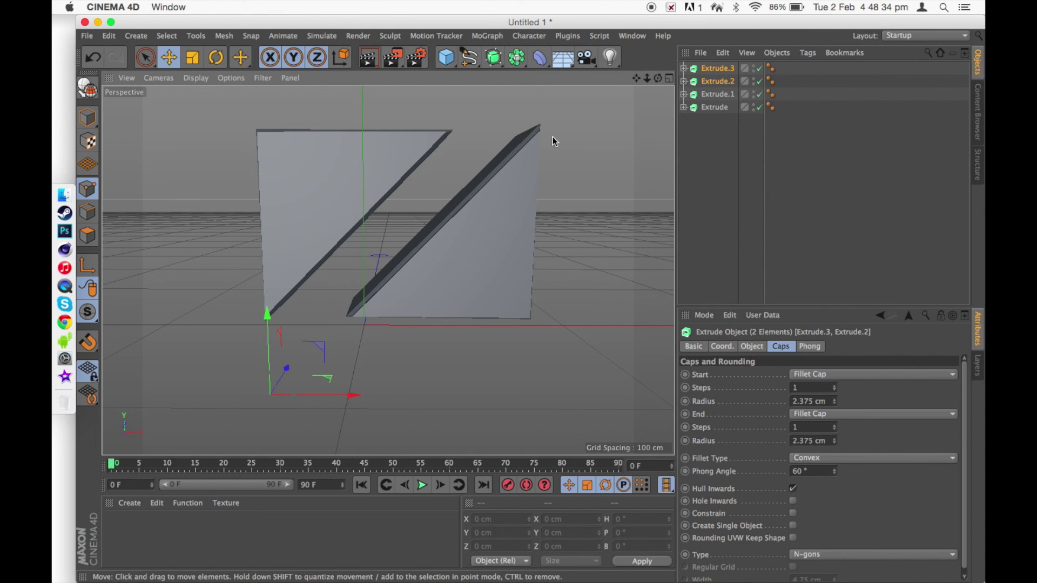
drag(657, 79, 657, 96)
drag(657, 78, 660, 53)
alt+drag(387, 270, 463, 139)
drag(303, 312, 303, 318)
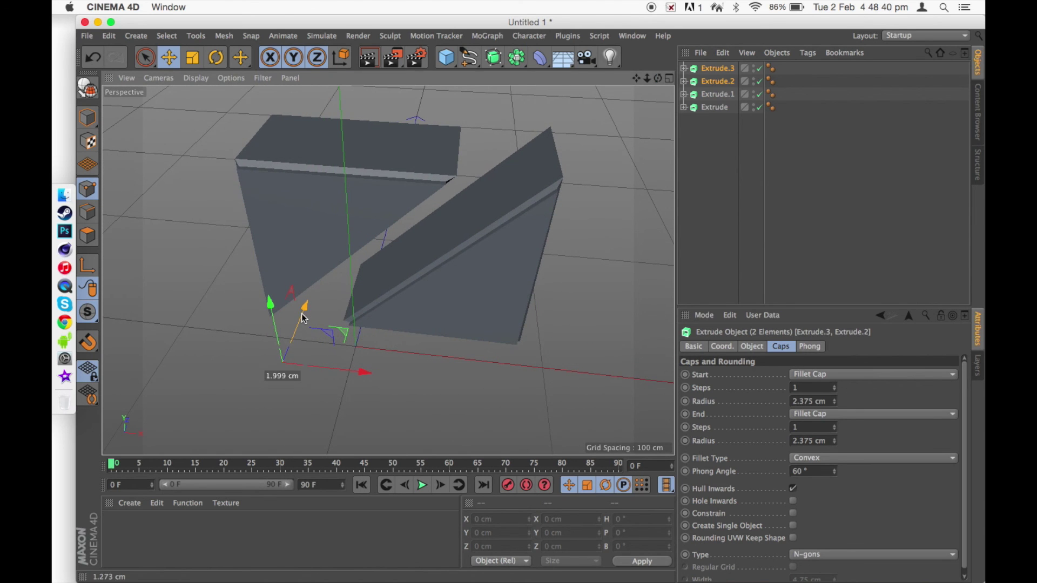
alt+drag(417, 193, 387, 270)
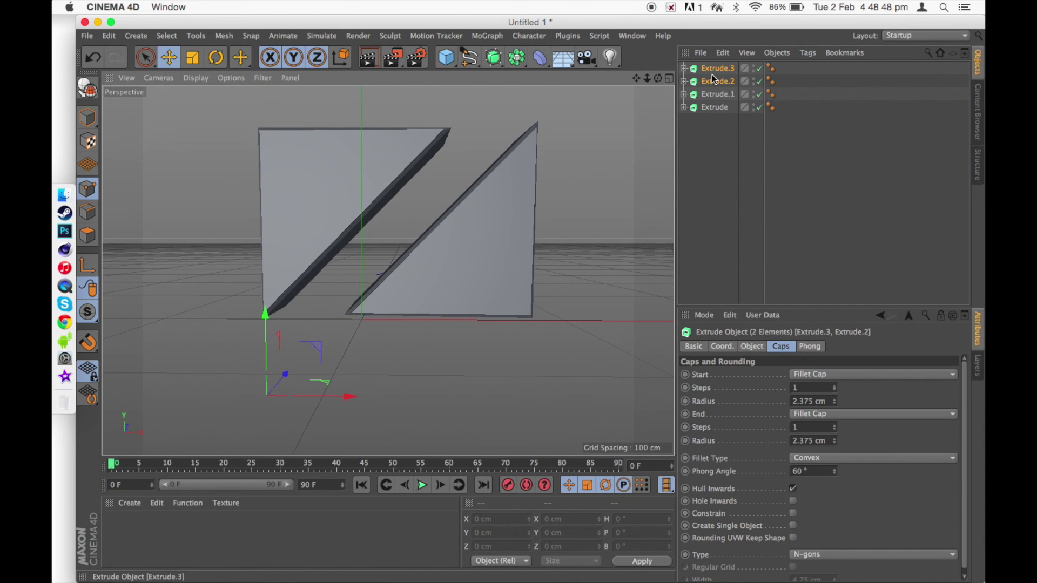
- Delete all four Extrude objects from the scene, and enlarge the Front view
shift+click(713, 107)
key(Delete)
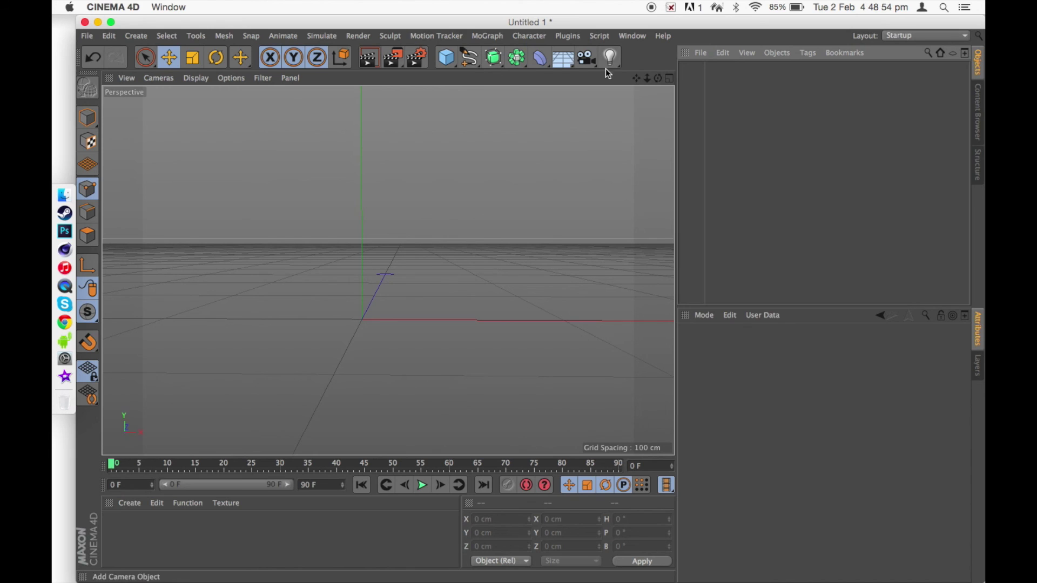
click(669, 80)
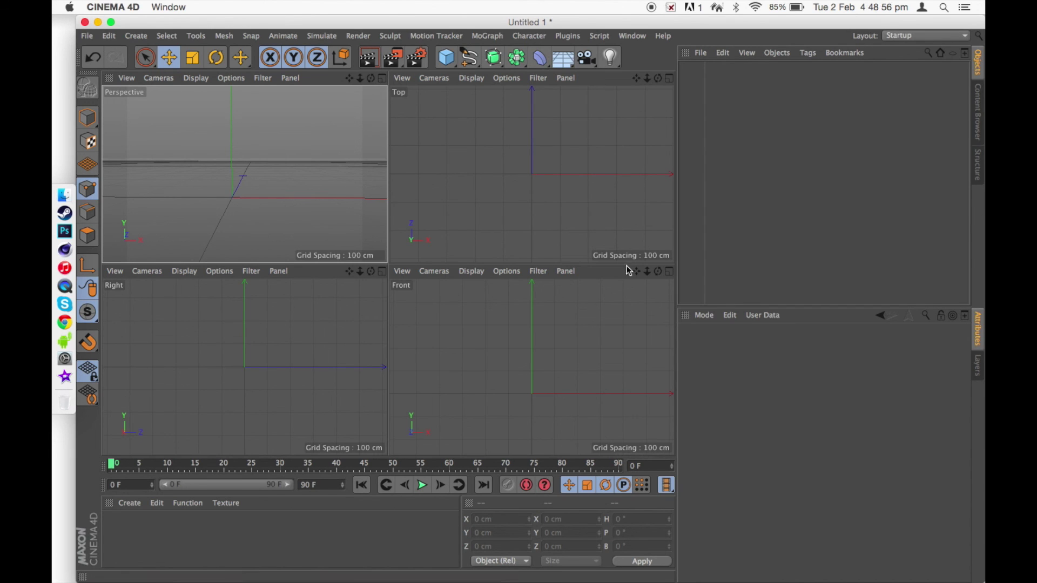
click(668, 272)
drag(646, 78, 387, 271)
drag(636, 80, 388, 271)
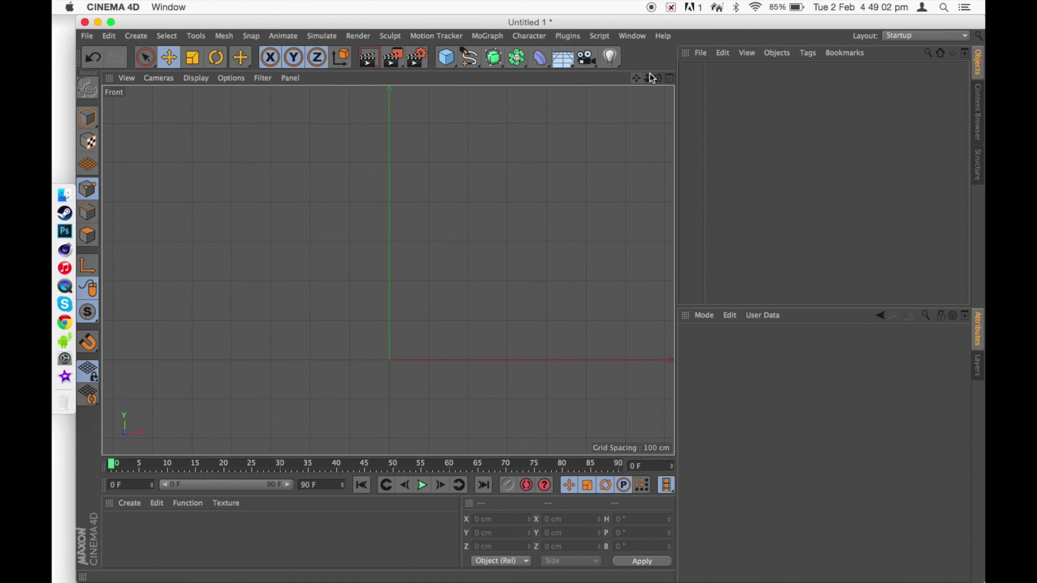
click(668, 79)
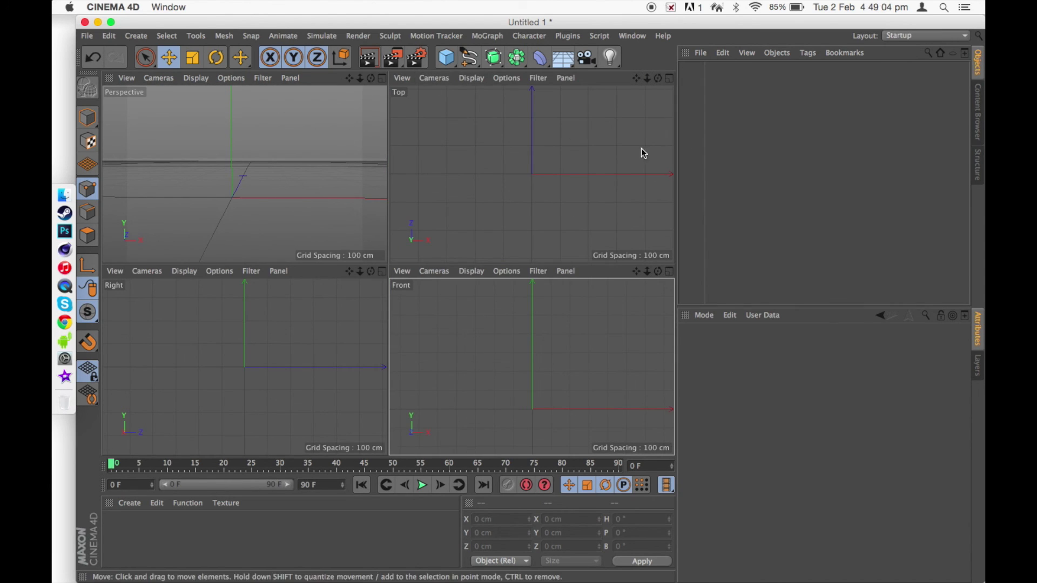
click(668, 272)
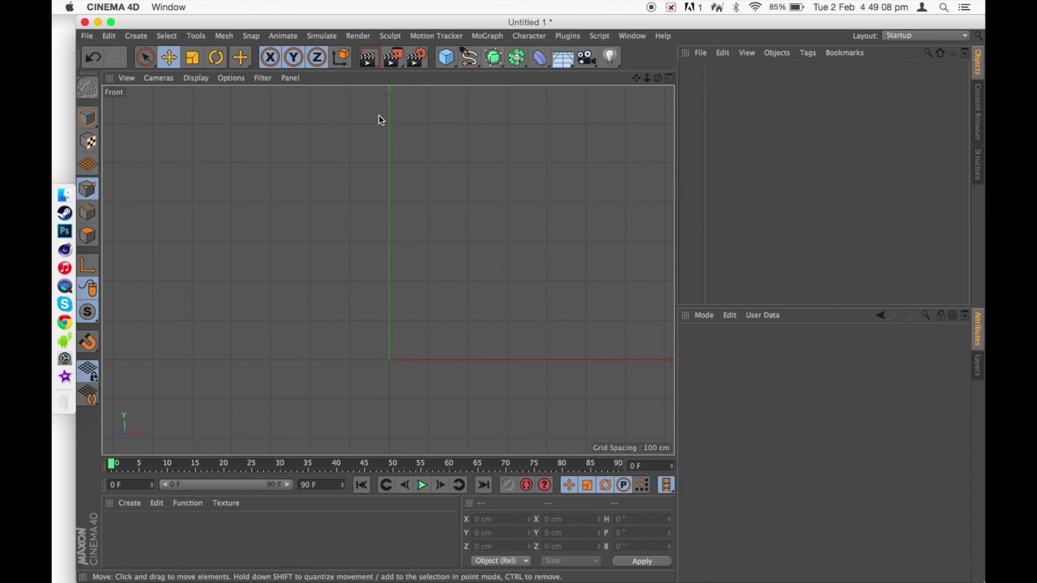
- Add a Rectangle spline and raise it about 200 cm along the Y axis
click(477, 64)
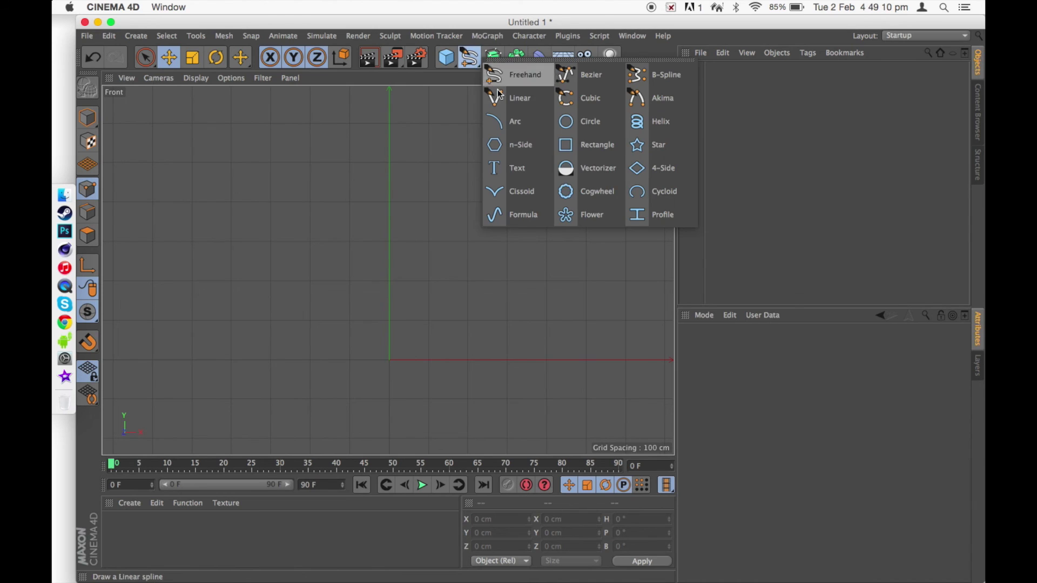
click(568, 134)
drag(402, 276, 404, 196)
click(469, 57)
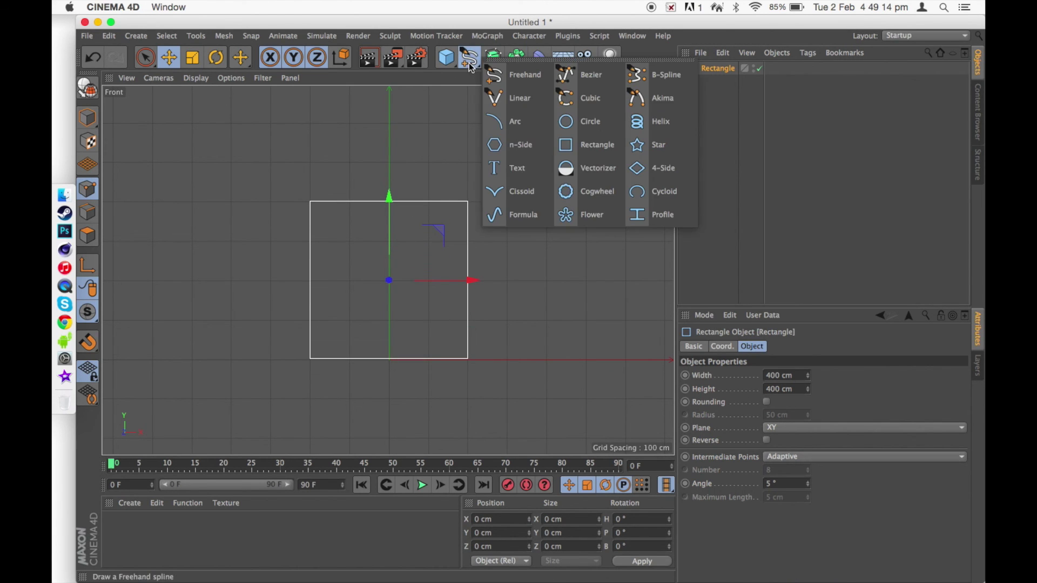
mouse_move(439, 282)
mouse_down()
mouse_move(463, 282)
mouse_move(442, 284)
mouse_up()
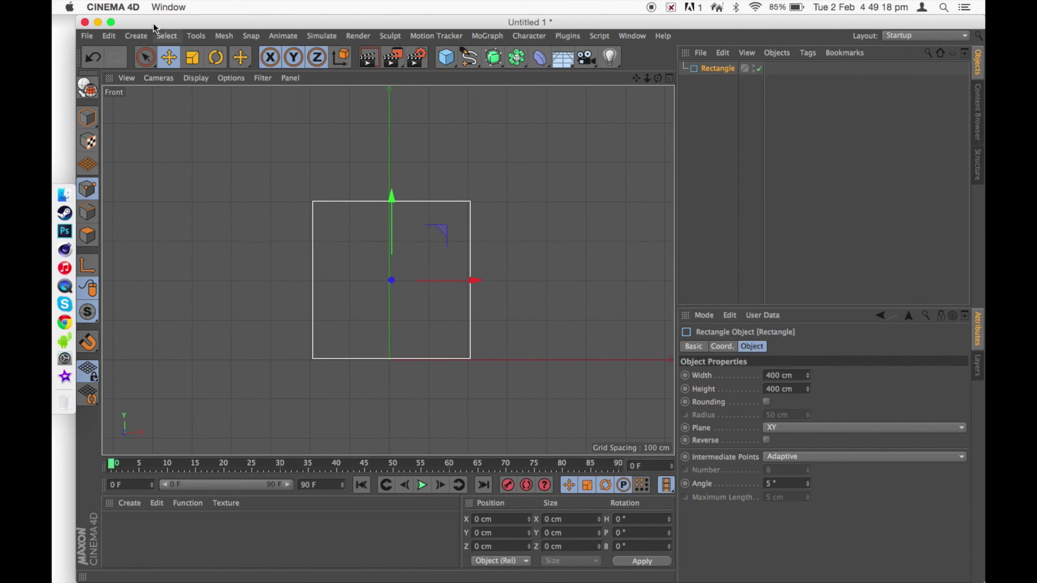
- Scale the rectangle down to about 141 cm wide and centre it on the Y axis
click(196, 60)
drag(442, 230, 407, 268)
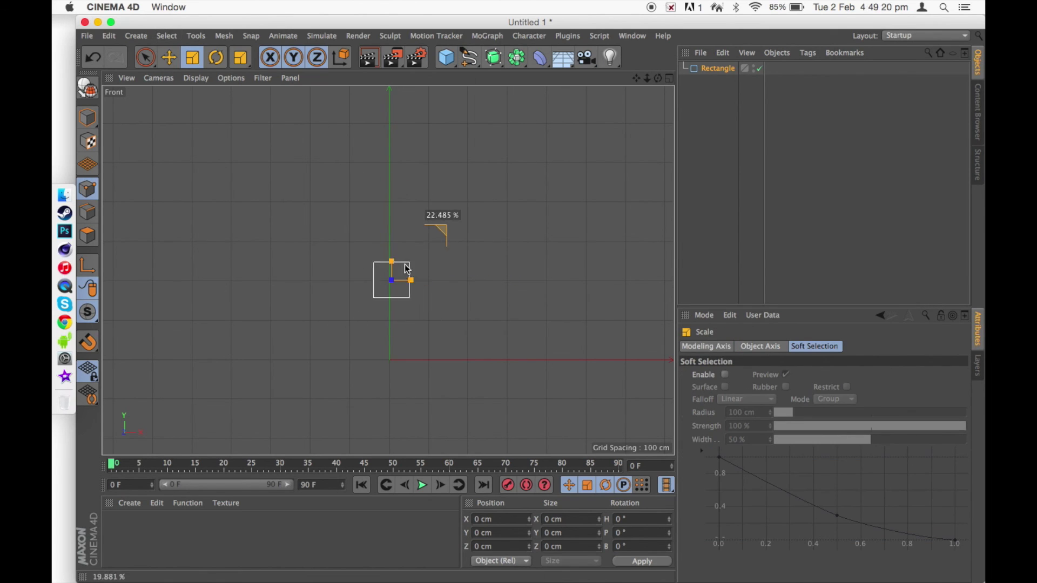
key(e)
drag(451, 279, 446, 283)
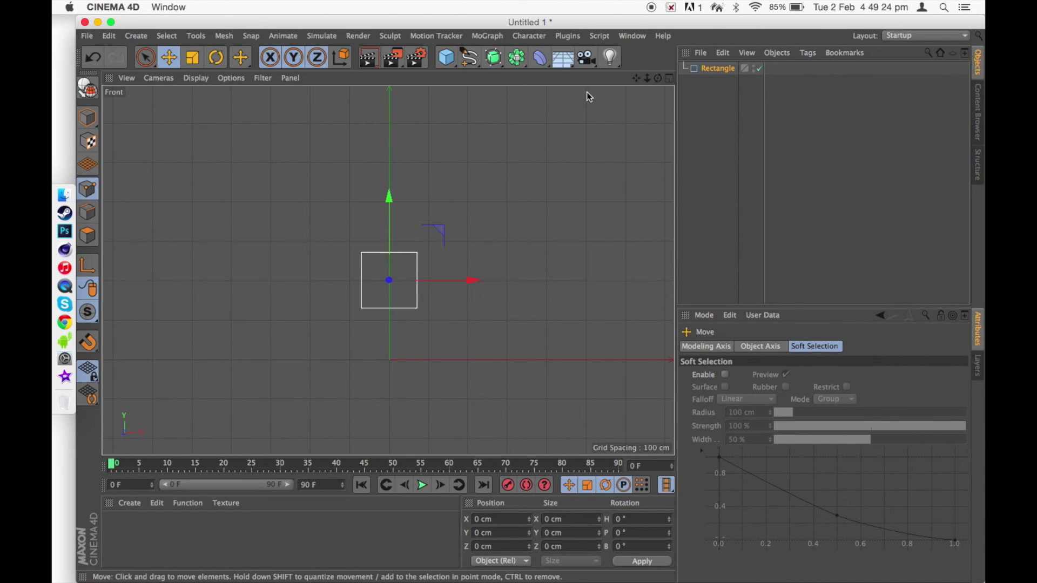
- Add a Circle spline and scale it down to a radius of about 52 cm
drag(646, 79, 637, 39)
drag(471, 61, 597, 120)
drag(645, 78, 312, 80)
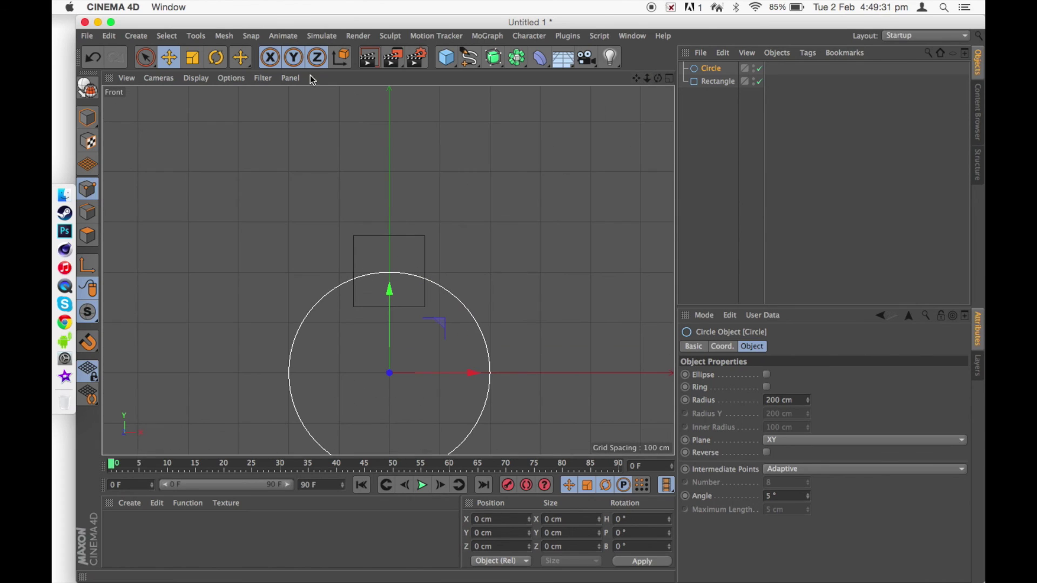
click(193, 58)
drag(435, 318, 389, 193)
- Move the circle along X so it overlaps the middle of the rectangle's right edge, and deselect it
click(169, 57)
drag(438, 275, 472, 275)
drag(646, 79, 613, 72)
click(750, 138)
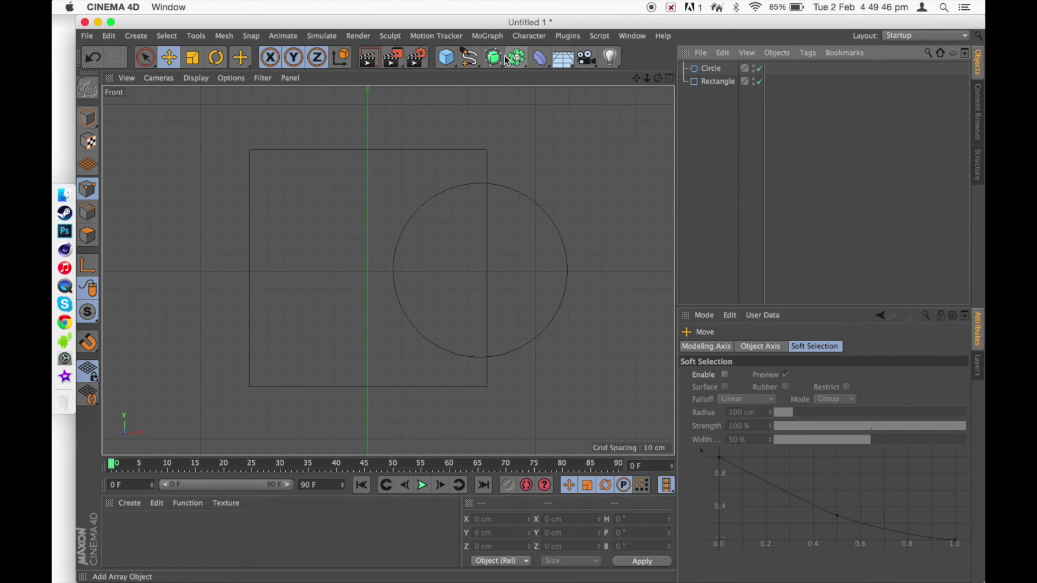
- Add a Spline Mask and nest the Circle and Rectangle under it to merge their outlines
click(493, 59)
click(517, 56)
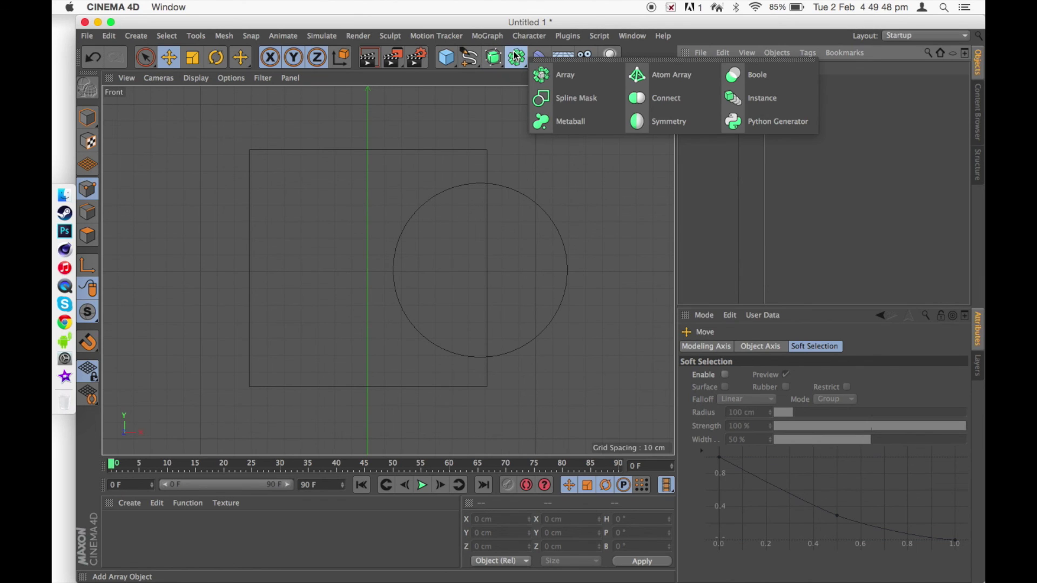
click(575, 97)
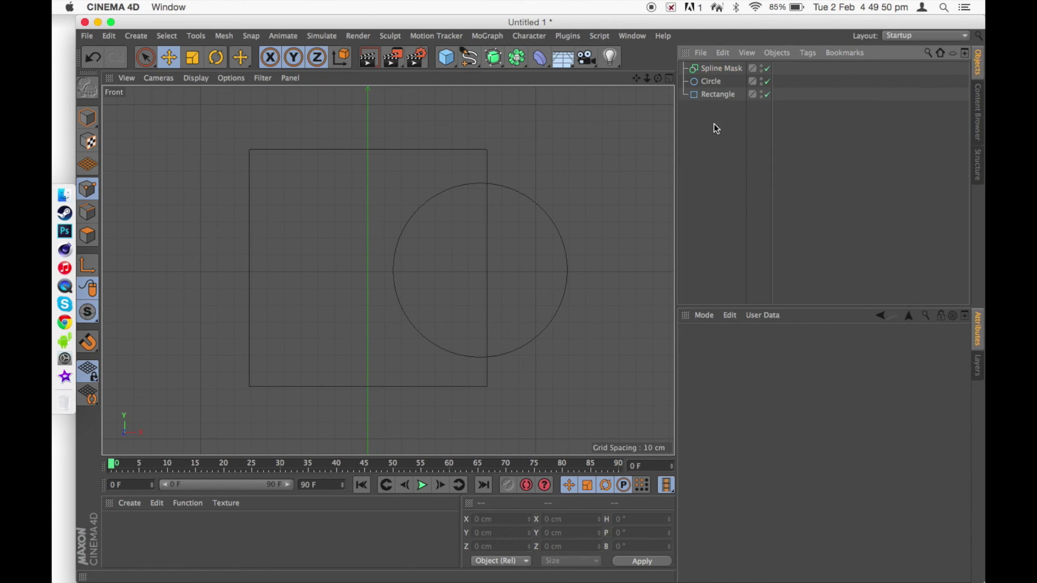
drag(708, 91, 715, 66)
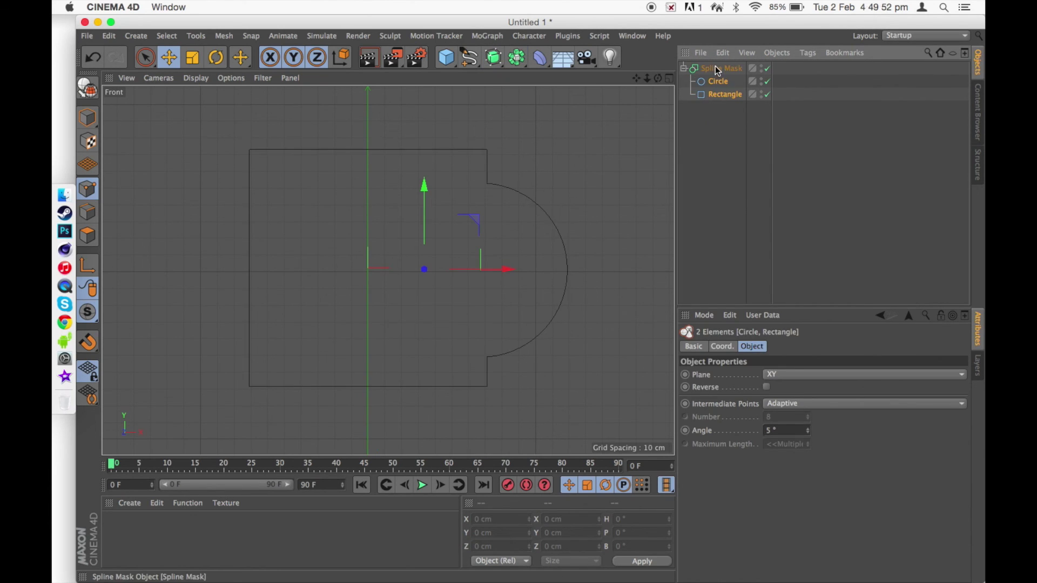
click(701, 149)
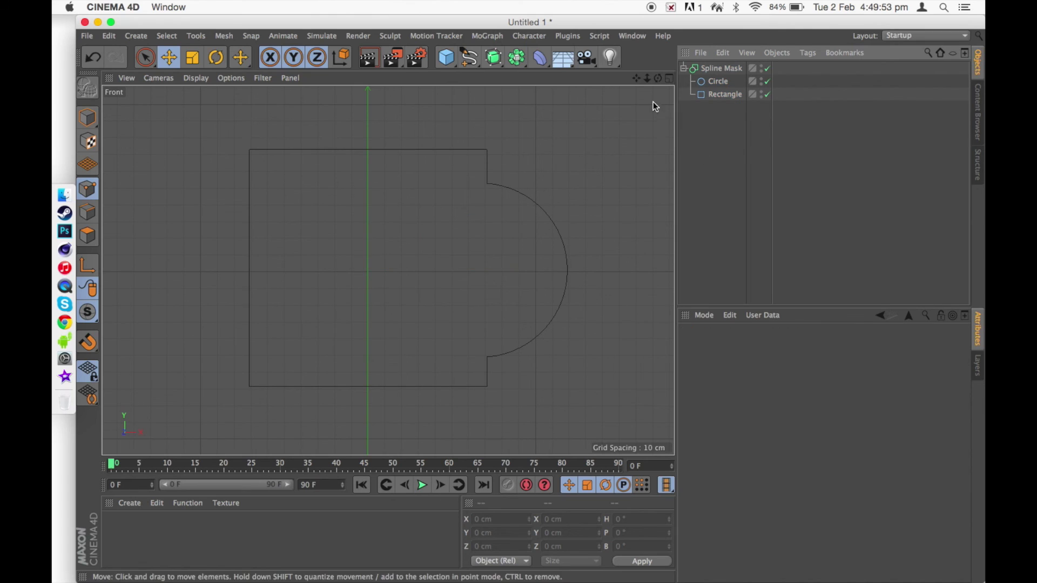
- Return to the four-view layout, add an Extrude object, and nest the Spline Mask under it
click(668, 78)
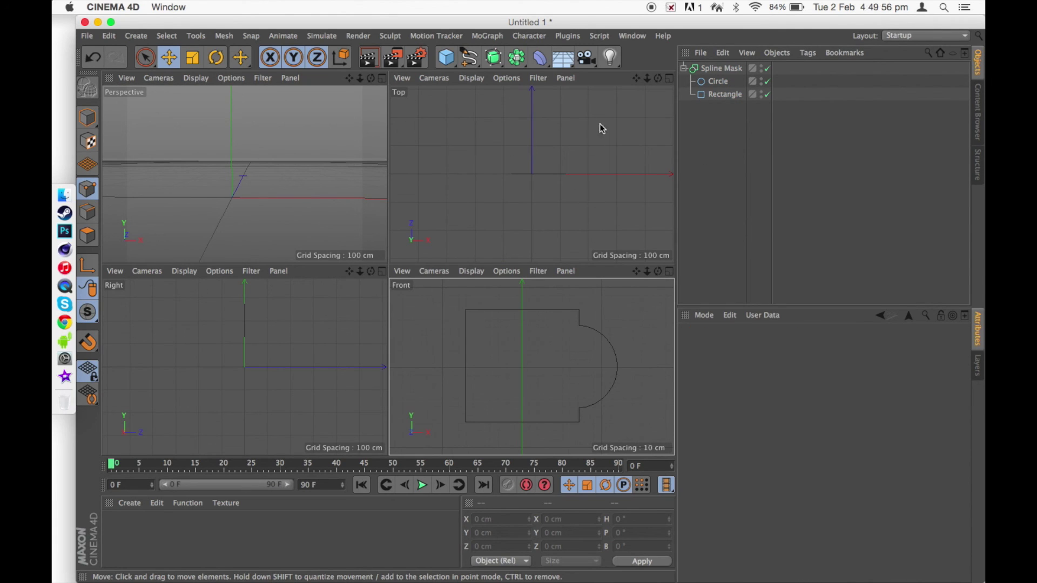
drag(494, 57, 624, 75)
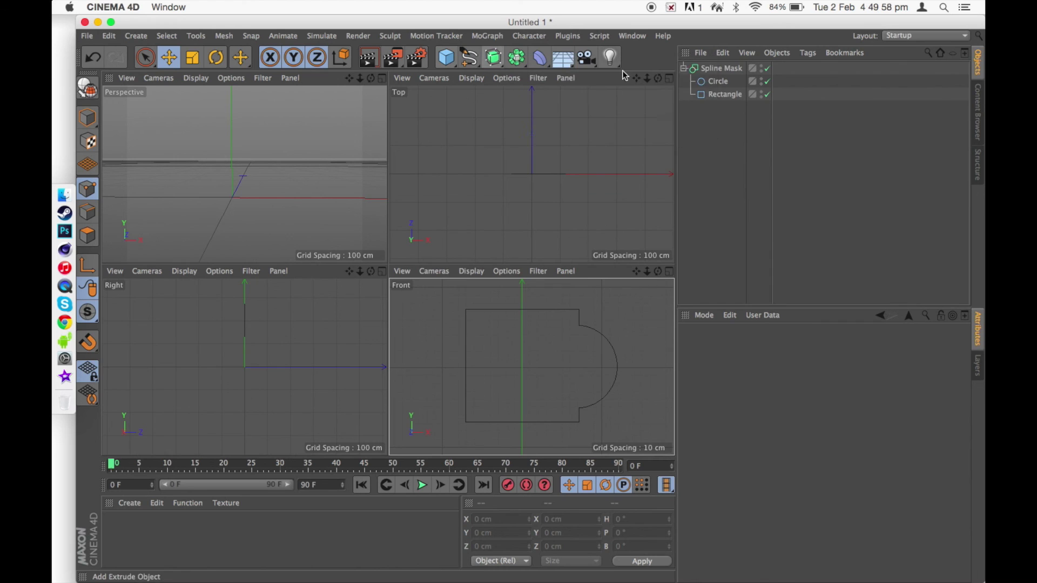
drag(721, 81, 706, 72)
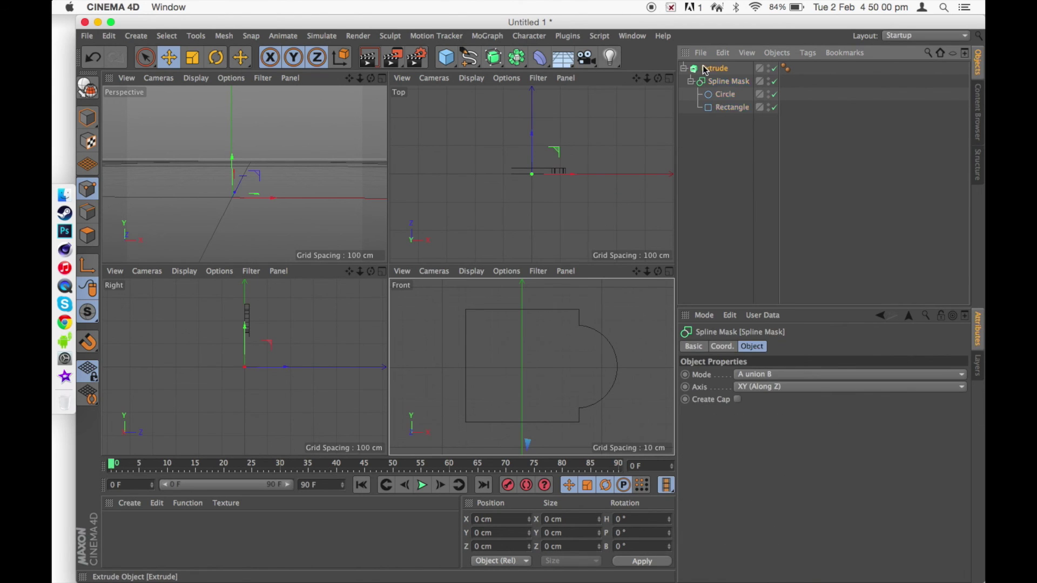
- Move the Extrude object down the Y axis to around the origin, and deselect it
click(706, 69)
drag(244, 335, 283, 335)
click(712, 192)
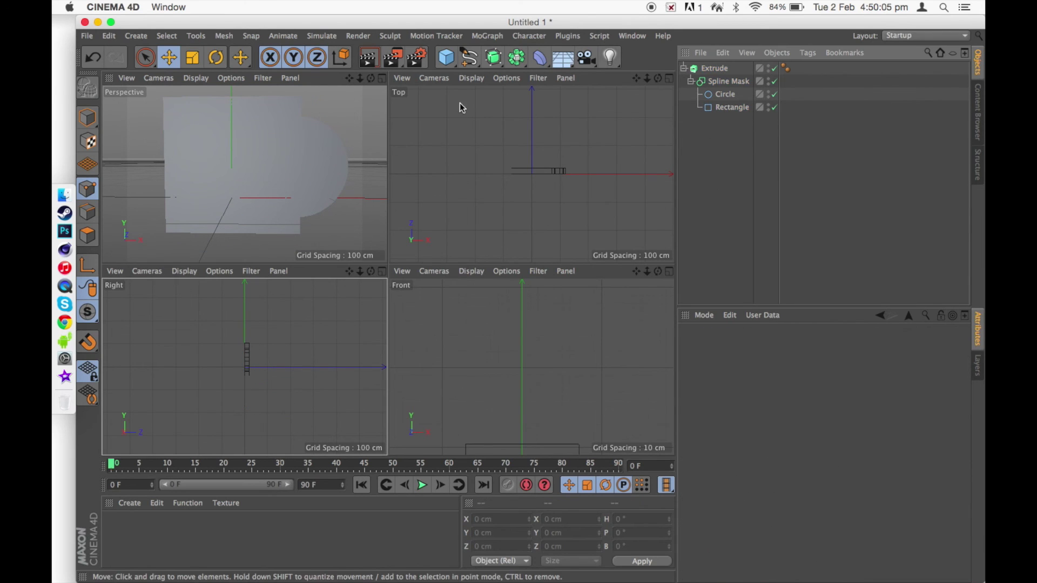
- Maximize the Perspective view and look through the Extrude object's property pages
click(382, 79)
click(709, 69)
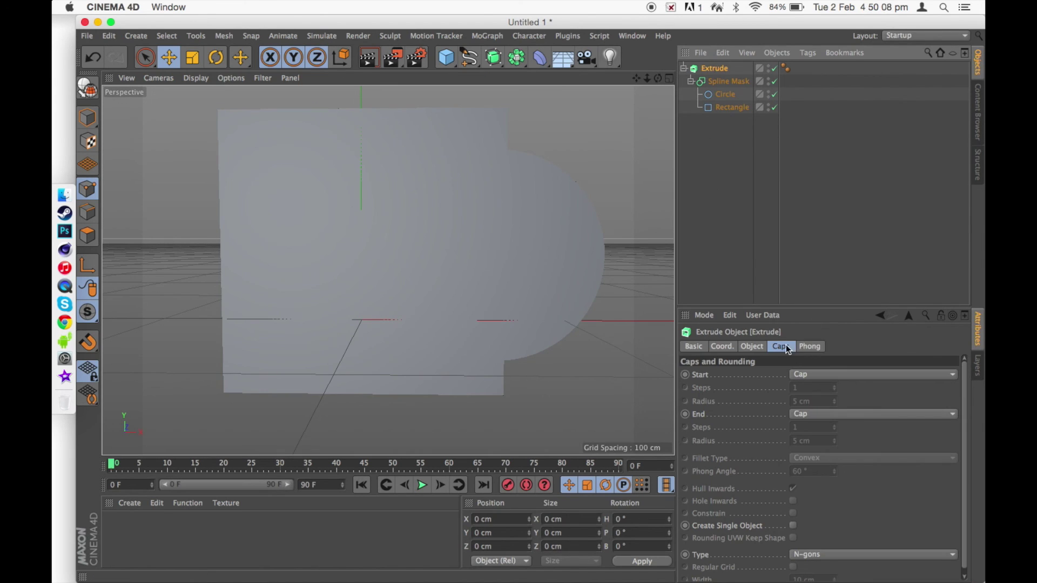
click(729, 347)
click(694, 346)
click(755, 348)
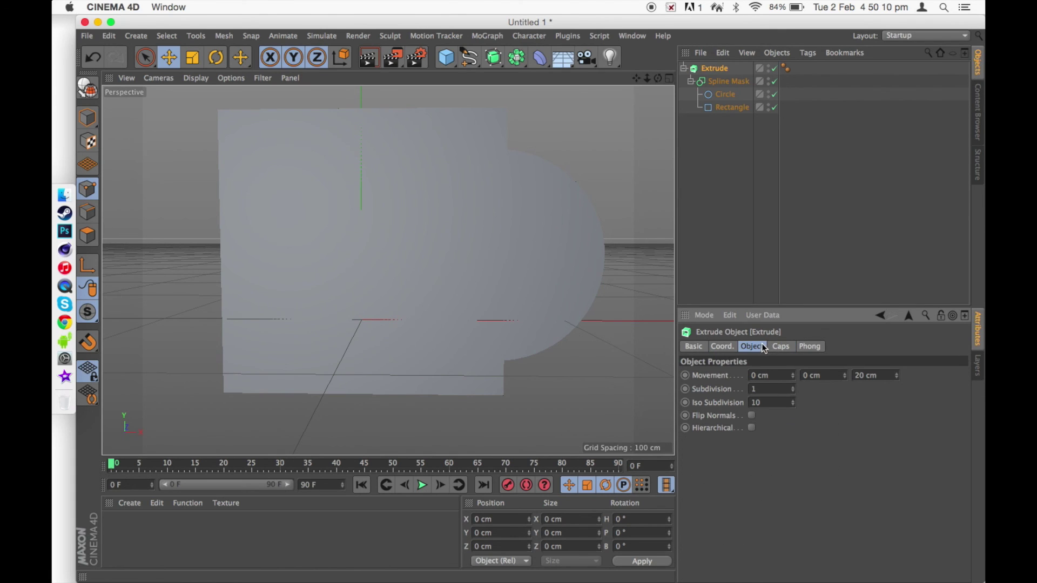
- Try the Spline Mask modes A subtract B, B subtract A and A intersect B, finishing with B subtract A
click(728, 81)
click(765, 374)
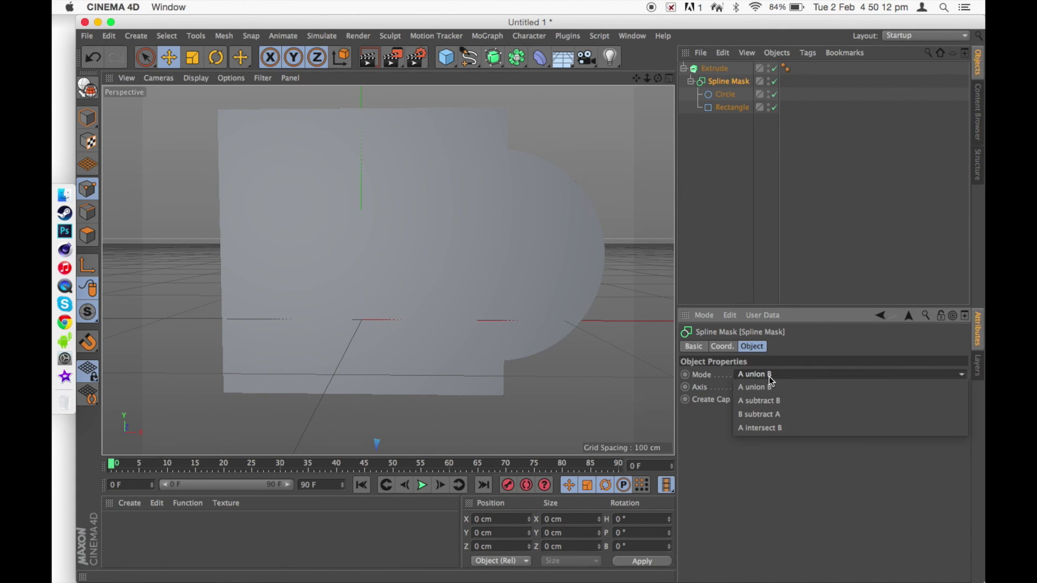
click(769, 403)
click(765, 374)
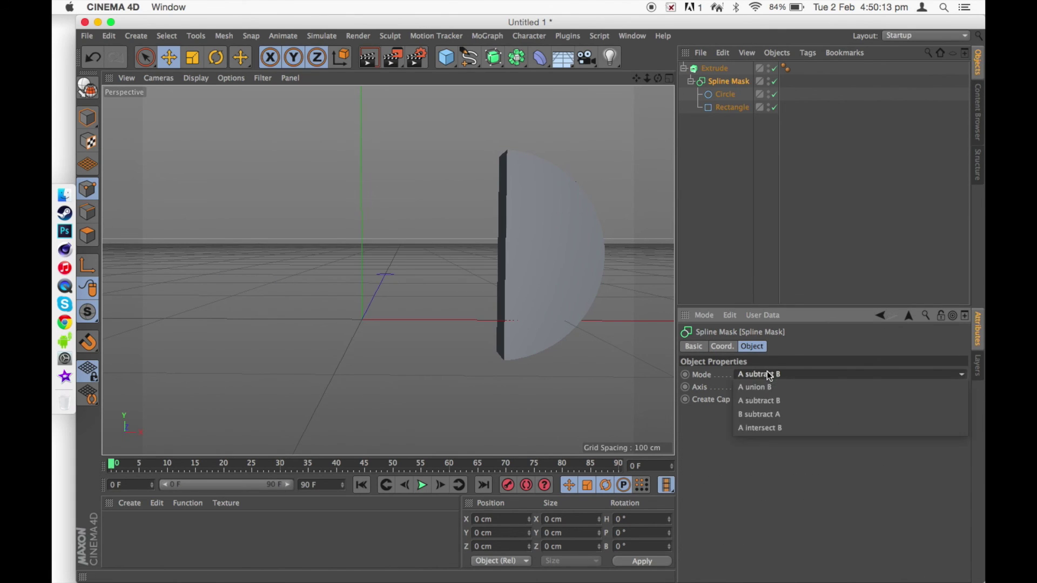
click(775, 415)
click(767, 375)
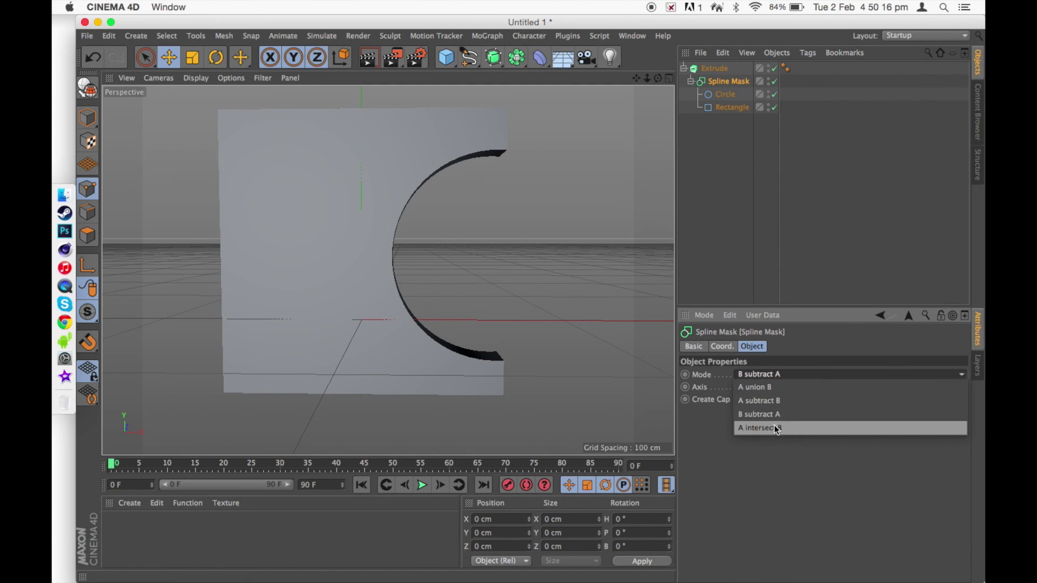
click(773, 424)
click(772, 381)
click(770, 409)
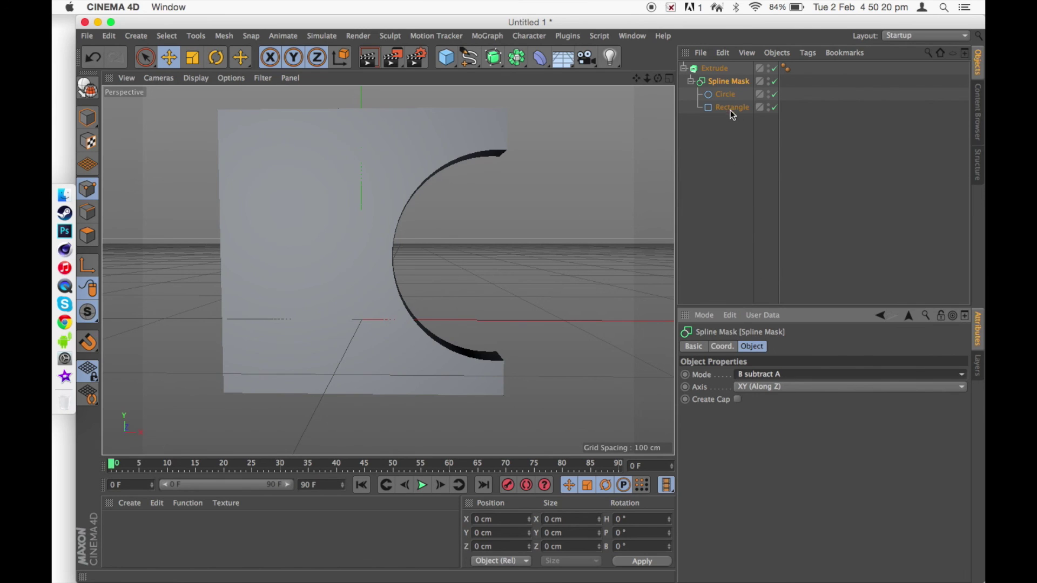
- Scale the Circle up slightly and shift it a little along X to enlarge the cutout in the rectangle
click(724, 96)
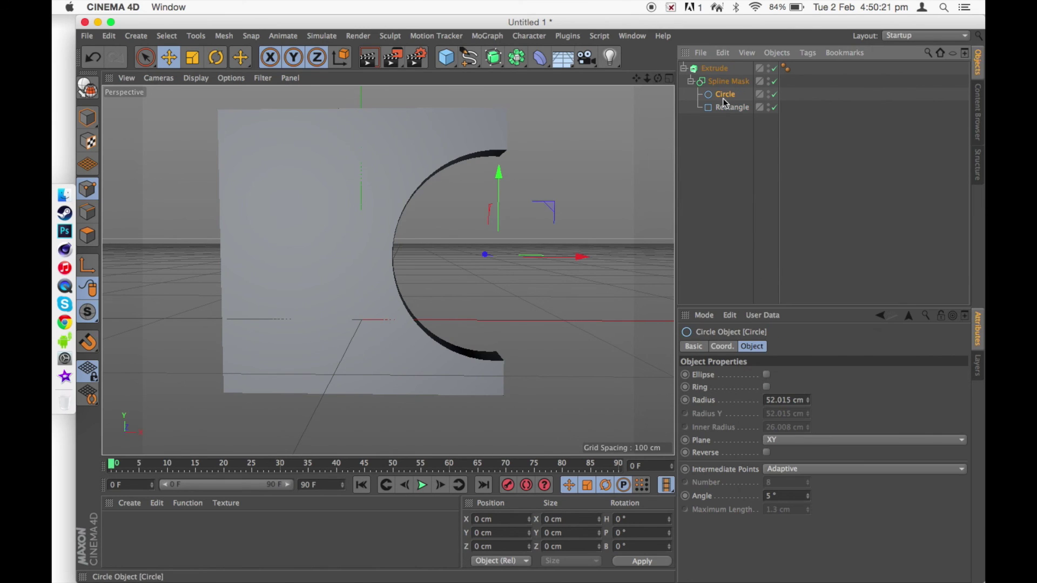
click(191, 57)
drag(551, 212, 497, 190)
click(169, 58)
mouse_move(575, 251)
mouse_down()
mouse_move(326, 250)
mouse_move(604, 250)
mouse_move(562, 246)
mouse_move(582, 250)
mouse_up()
drag(472, 67, 798, 132)
- Collapse the Extrude hierarchy and delete it to clear the scene
click(683, 68)
click(714, 68)
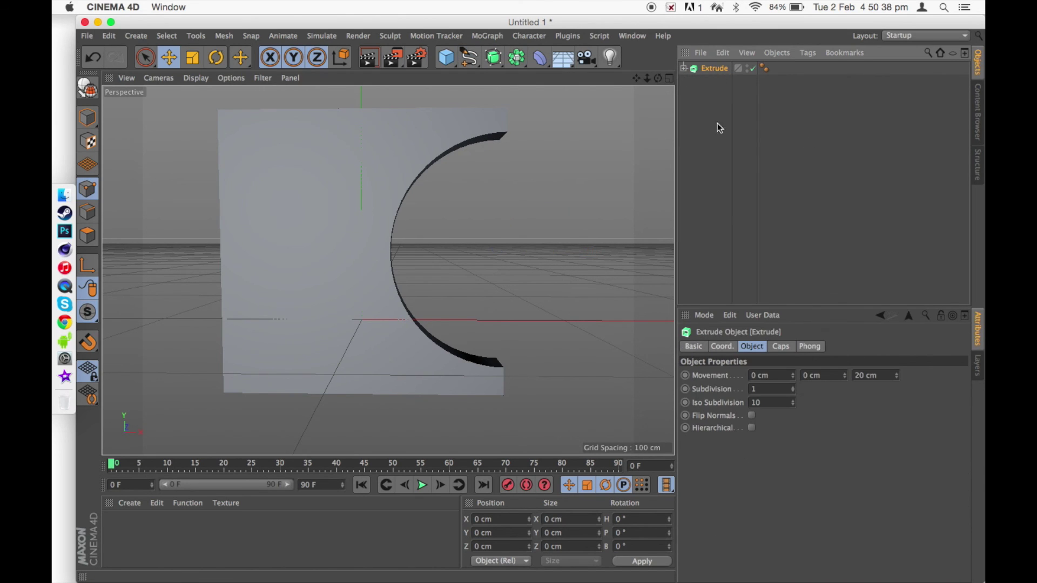
key(Delete)
- Add an n-Side spline and set its number of sides to 5
drag(470, 60, 472, 62)
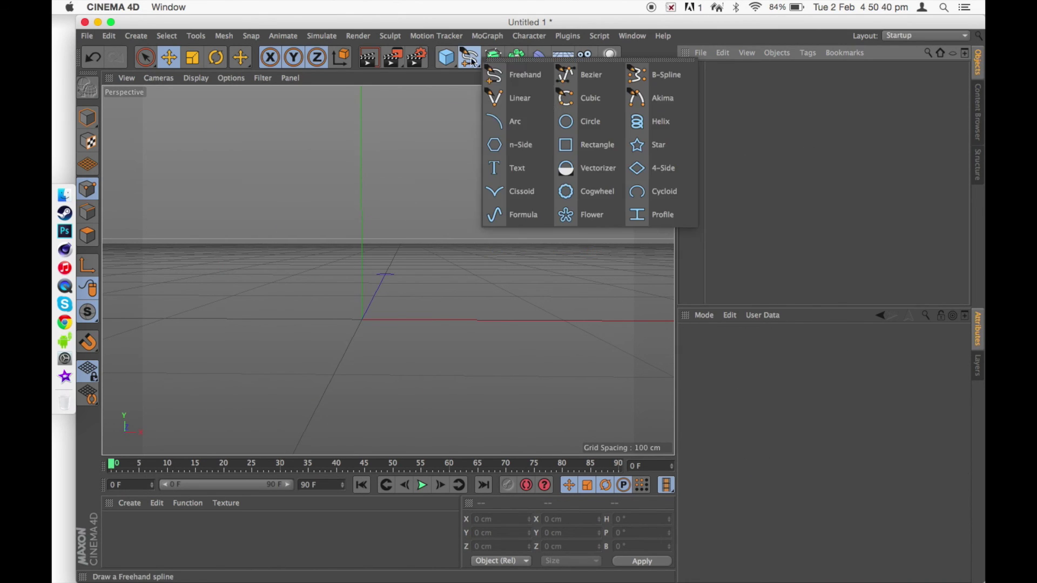
drag(592, 162, 523, 148)
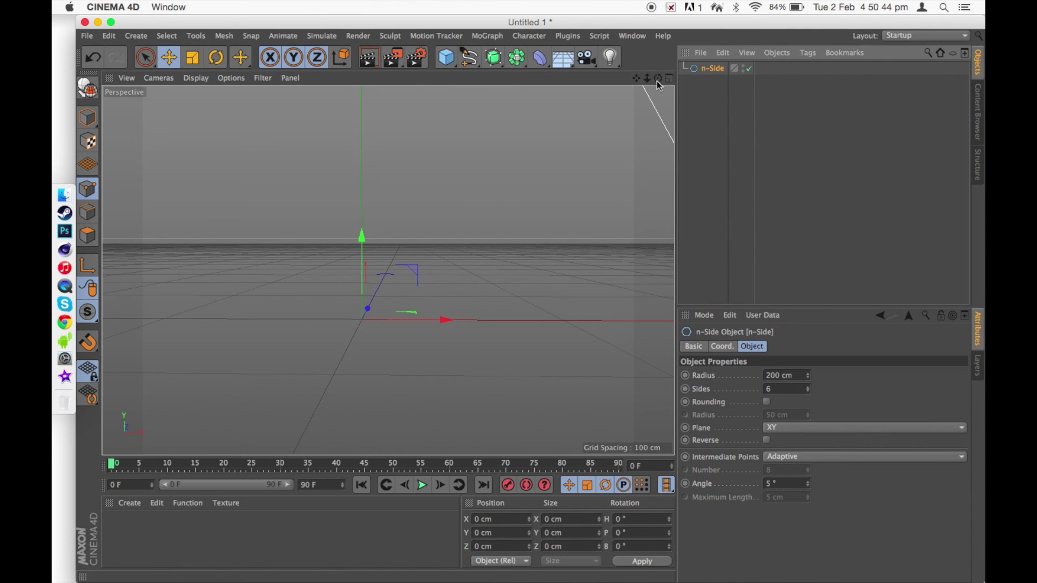
drag(647, 77, 514, 143)
drag(387, 206, 382, 194)
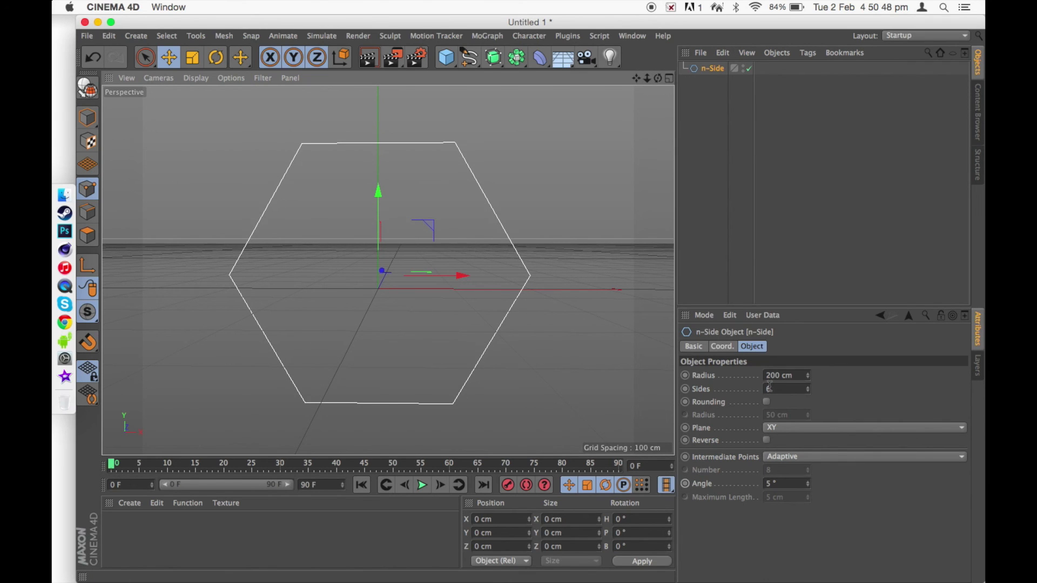
drag(808, 391, 807, 356)
mouse_move(842, 387)
mouse_down()
mouse_move(856, 385)
mouse_move(840, 389)
mouse_up()
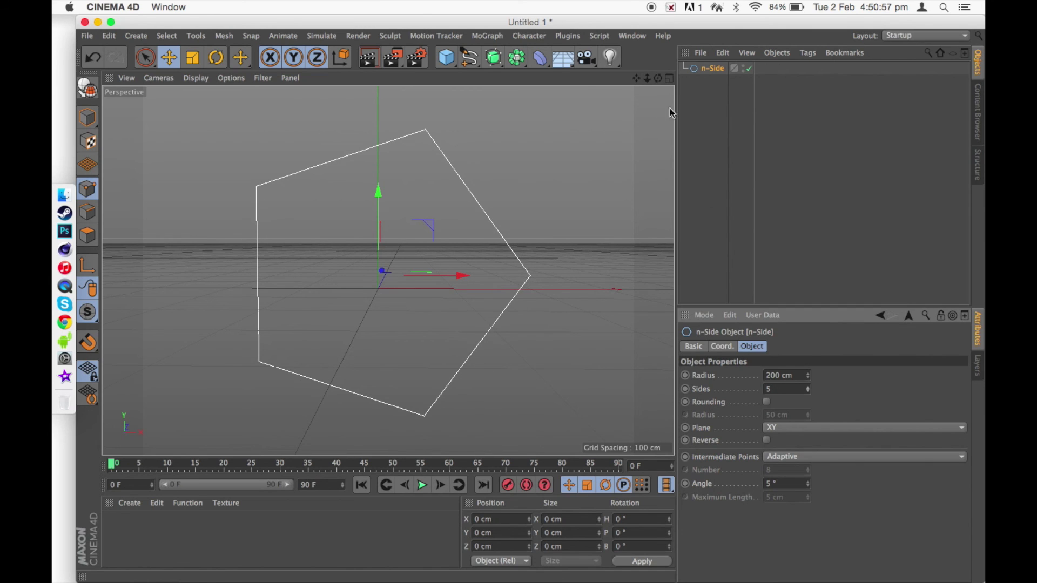
- Add an Extrude object and nest the n-Side spline under it
drag(646, 78, 659, 76)
click(509, 55)
click(508, 59)
click(499, 59)
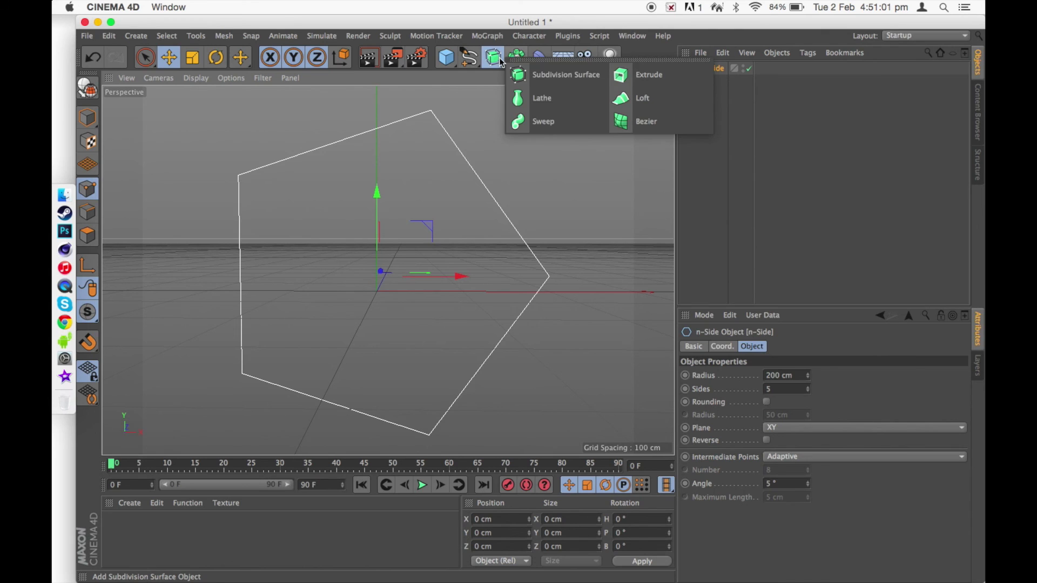
click(624, 75)
drag(713, 82, 713, 69)
- Increase the Extrude object's Z movement to make the pentagon thicker
click(684, 68)
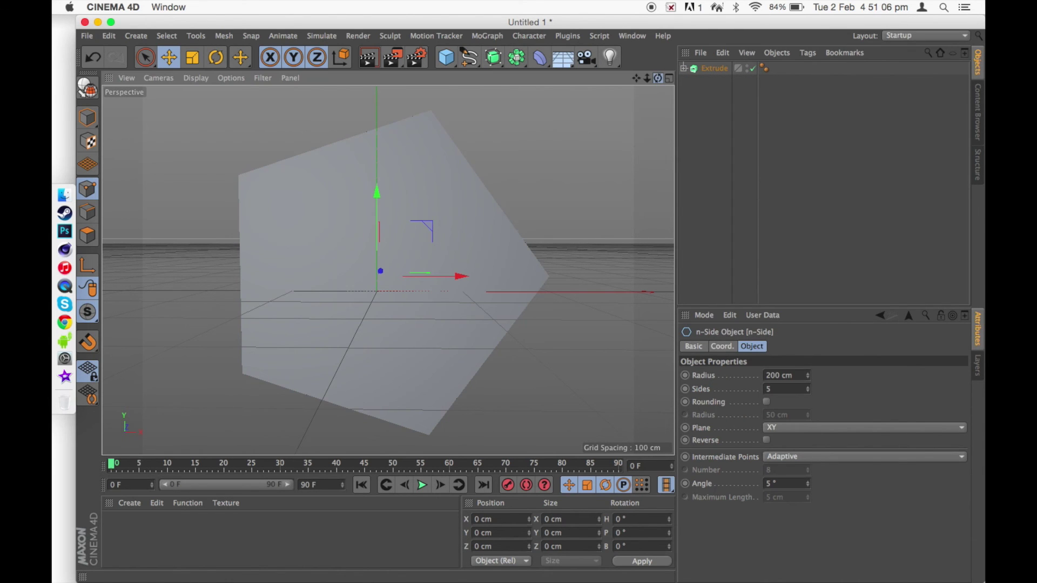
click(700, 71)
drag(897, 375, 897, 349)
- Set both the start and end caps of the extruded pentagon to Fillet Cap
click(781, 347)
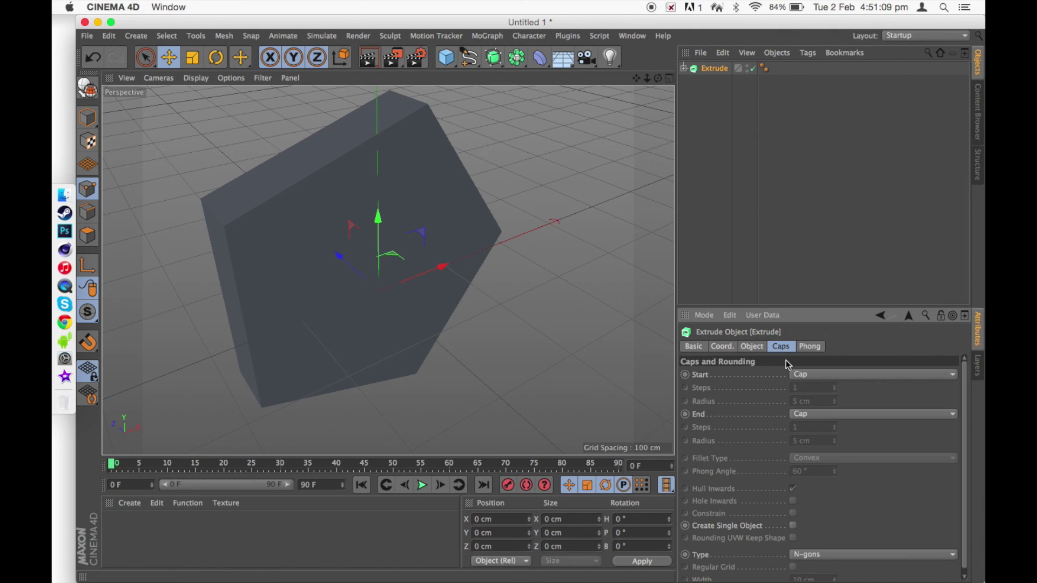
click(819, 375)
click(809, 415)
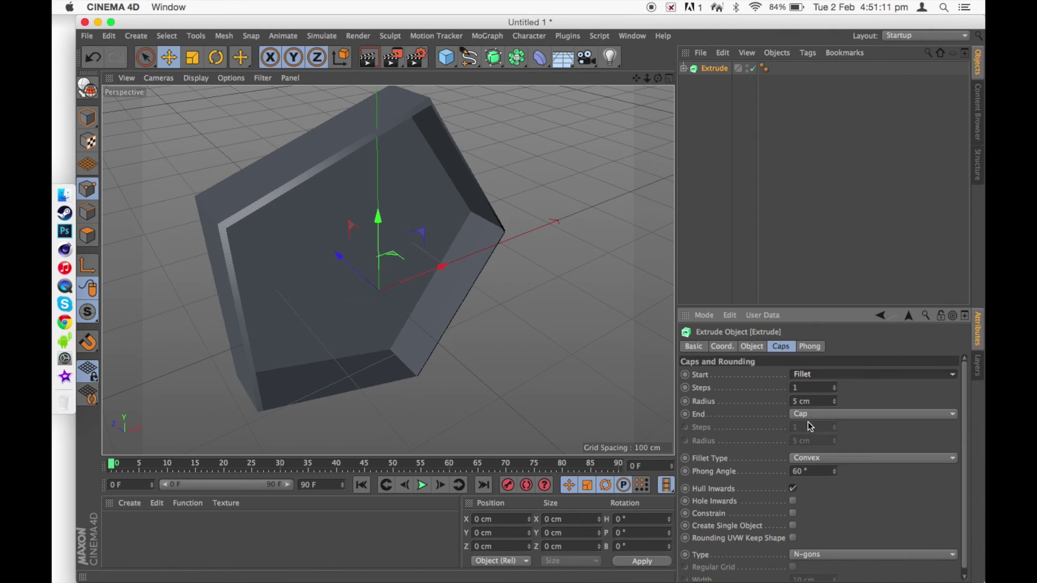
click(807, 418)
click(813, 467)
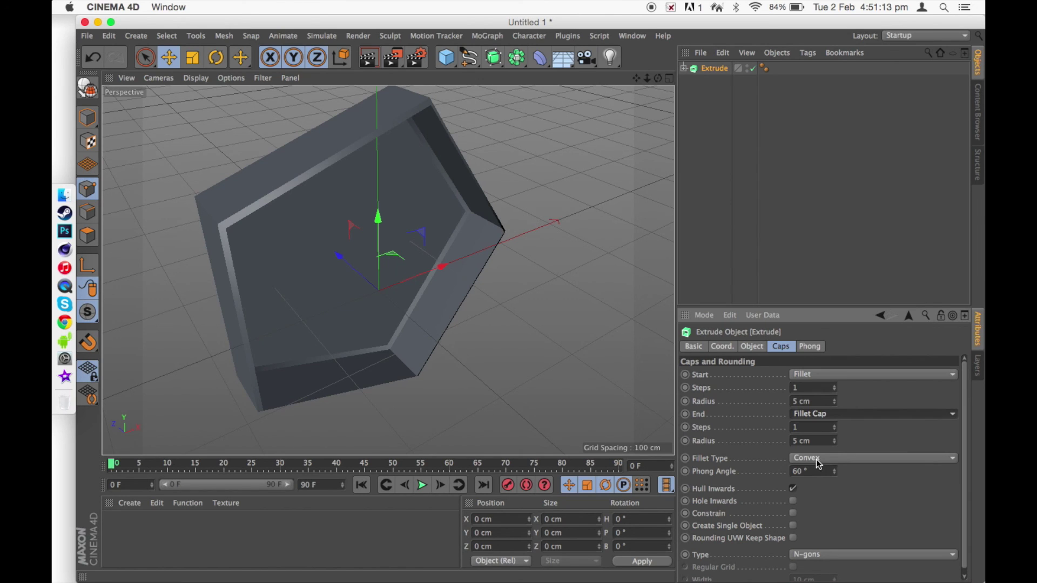
click(815, 378)
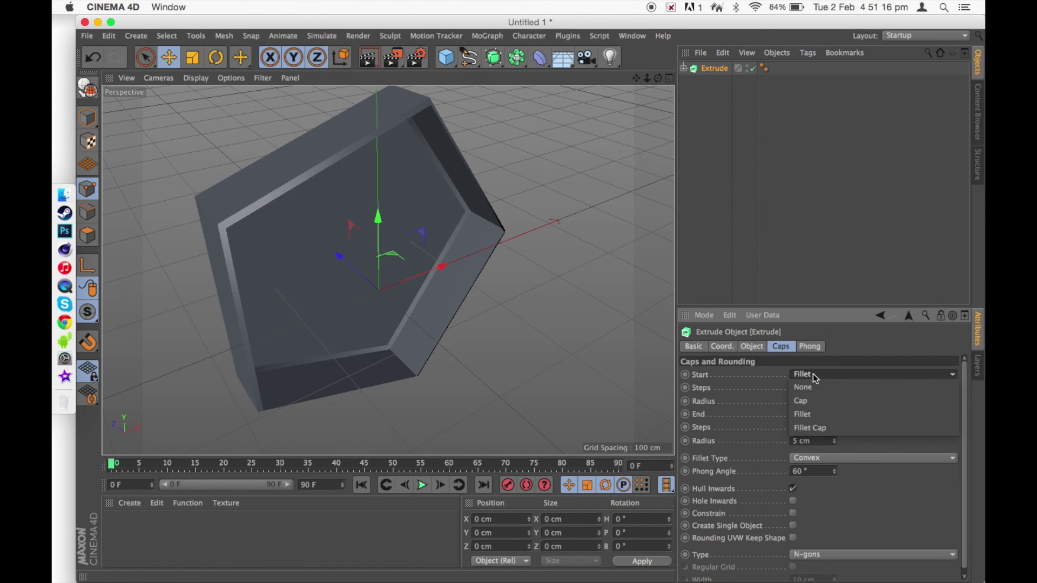
click(834, 432)
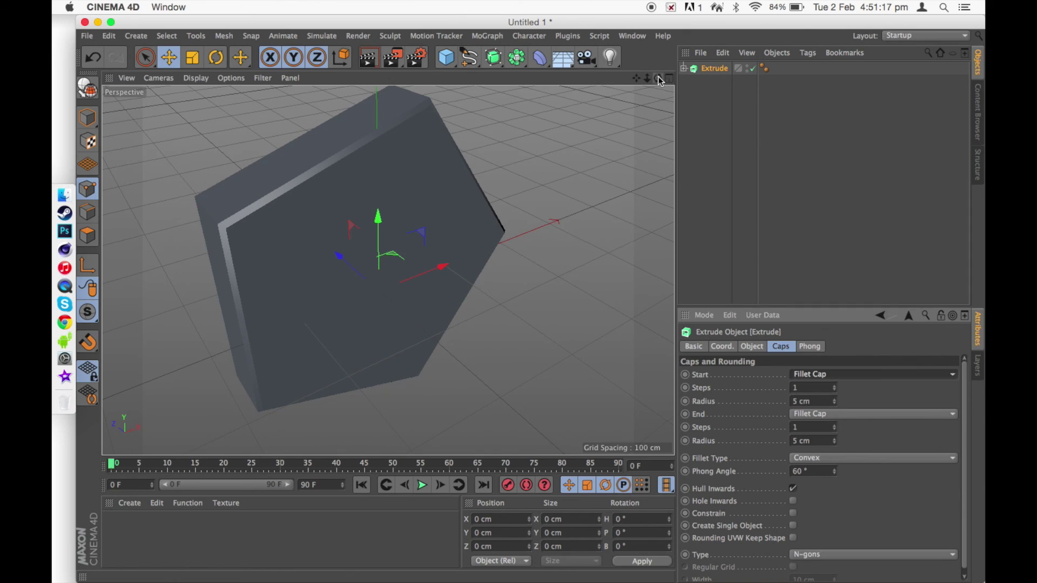